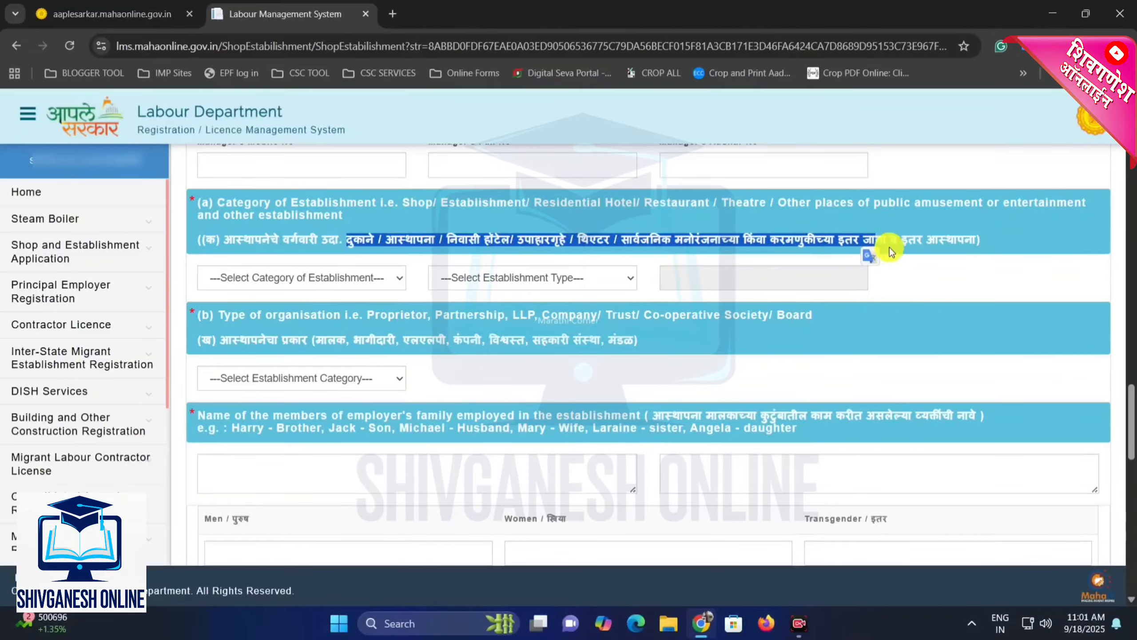
Try each establishment category in turn: Establishment, Hotels & Eating House / Restaurant, Theatres or Other Places of Public Amusement, Shop, and Residential Hotels.
left_click(884, 245)
left_click(310, 278)
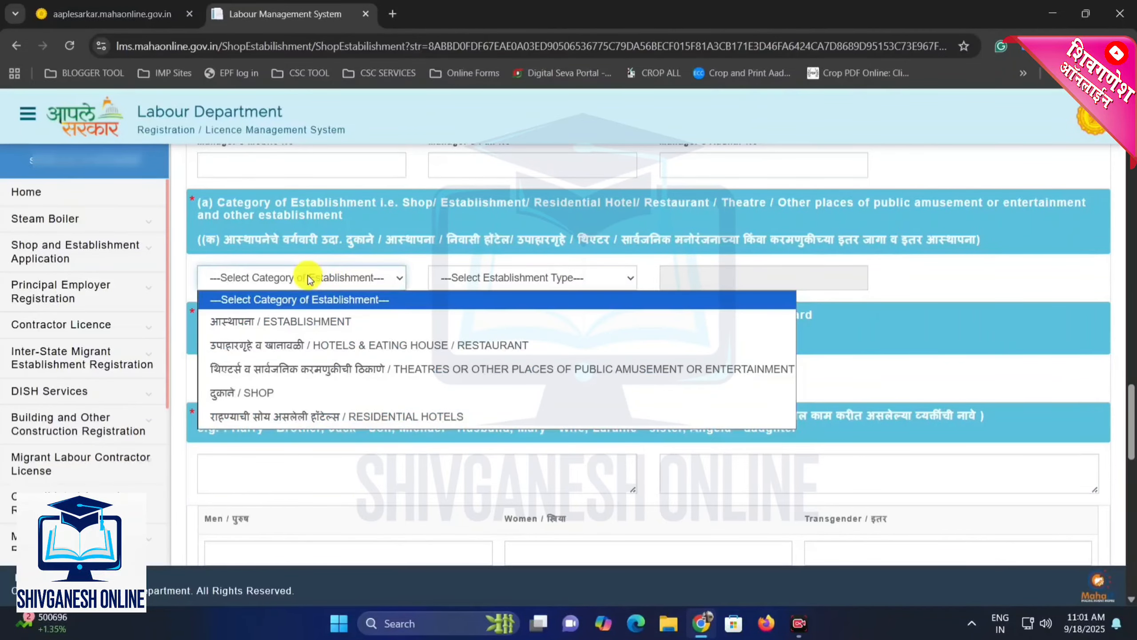
left_click(282, 325)
left_click(330, 278)
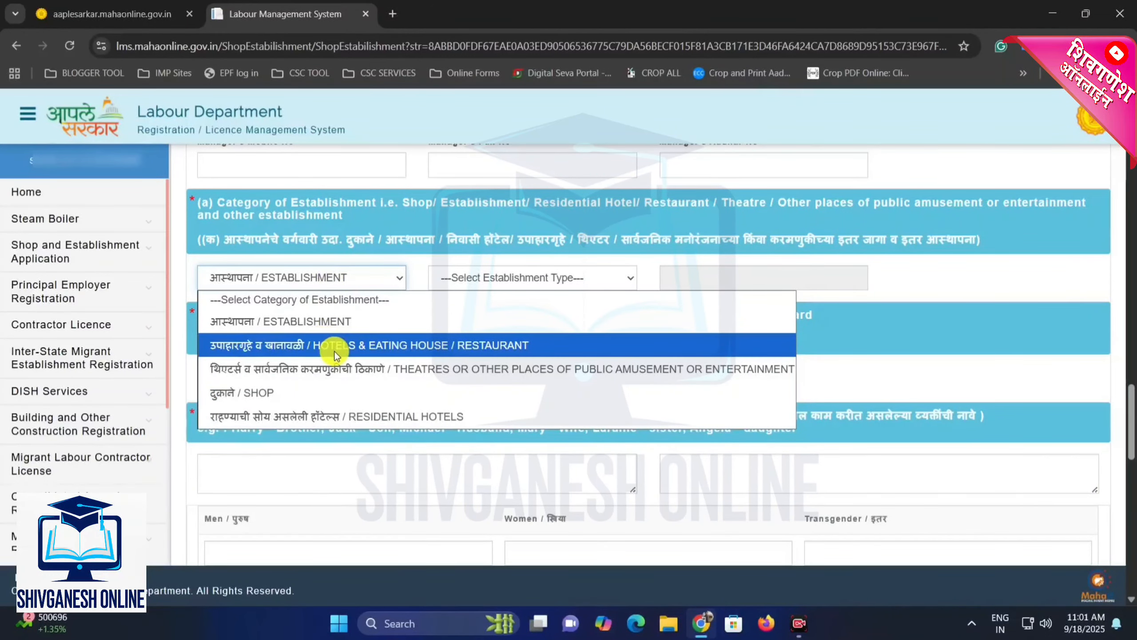
left_click(365, 351)
left_click(337, 277)
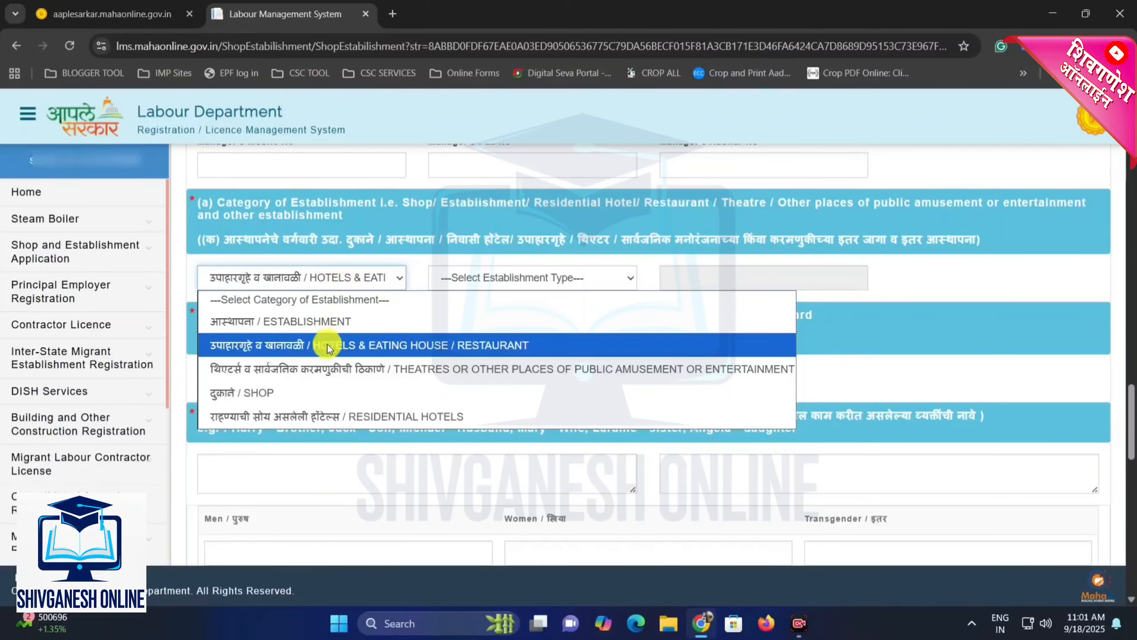
left_click(324, 379)
left_click(367, 279)
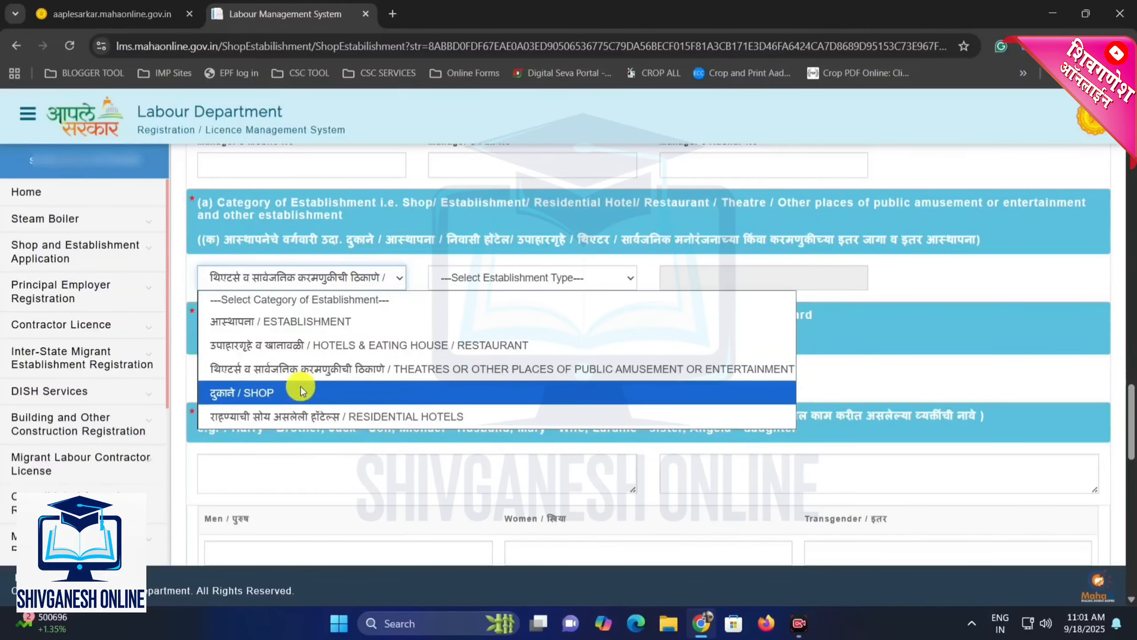
left_click(298, 393)
left_click(325, 277)
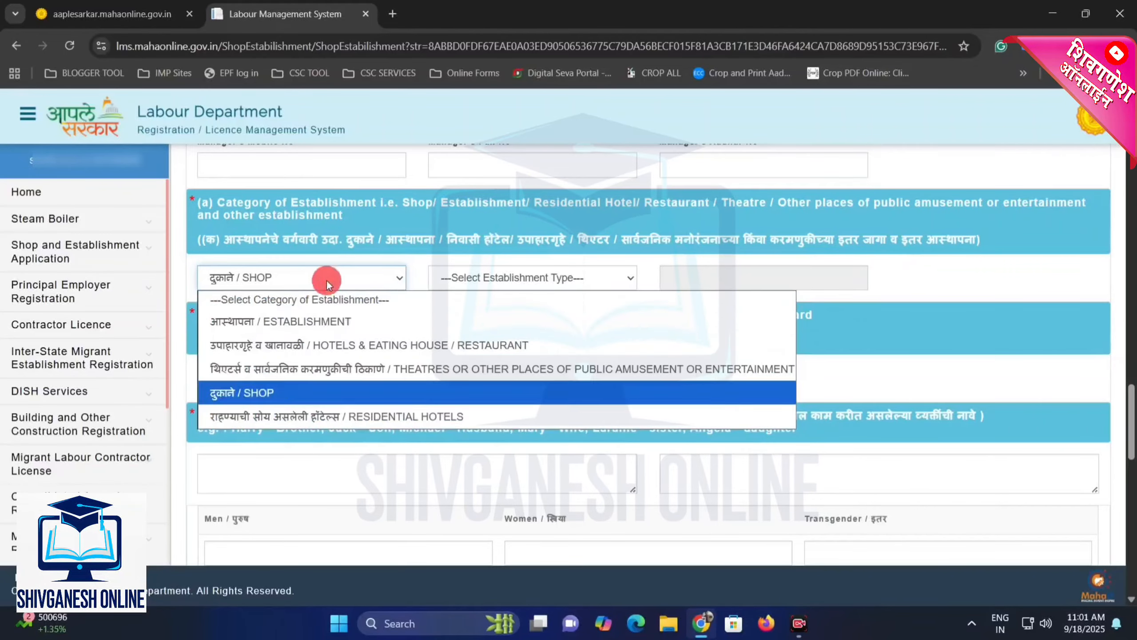
left_click(333, 417)
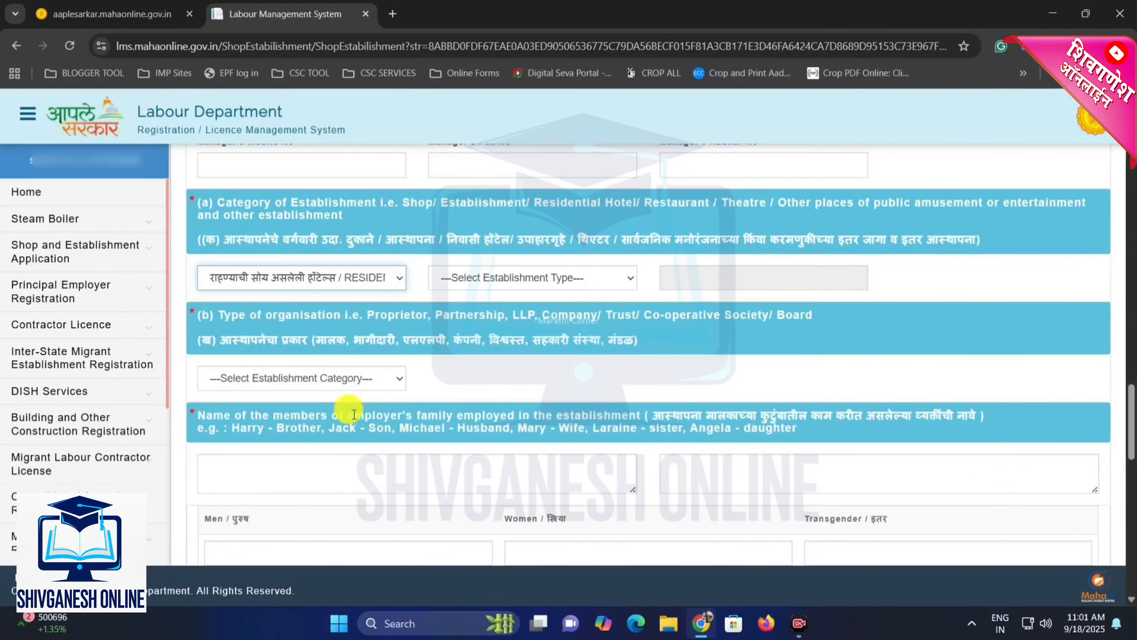
Set the category of establishment to SHOP and its type to OTHER (PLEASE FILL IN NEXT BOX), with the adjoining description field active.
left_click(335, 278)
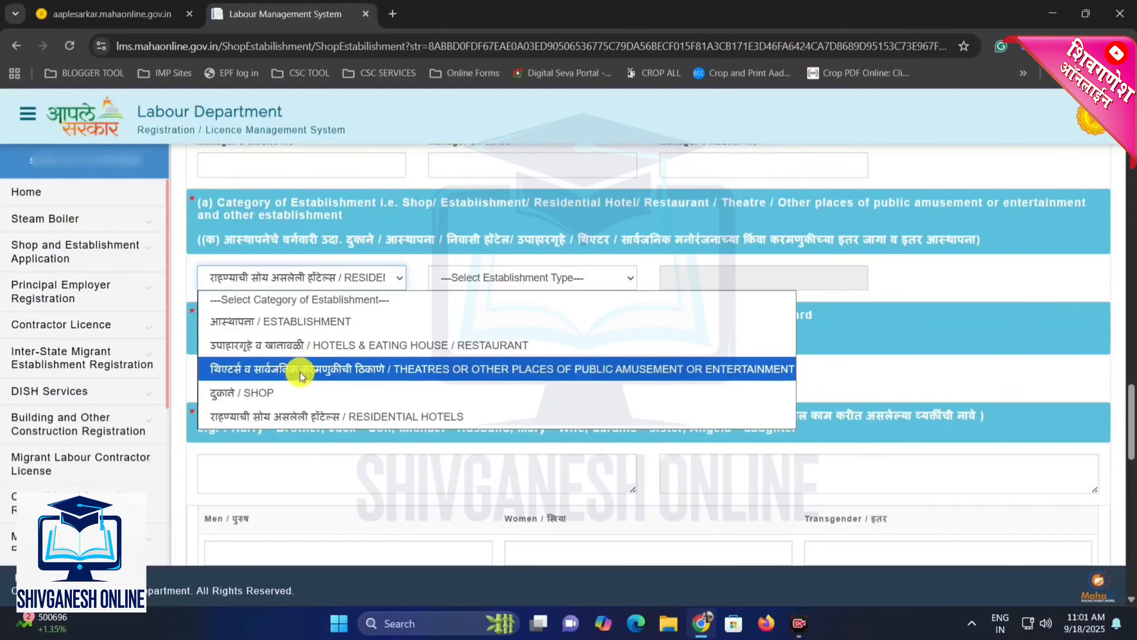
left_click(298, 391)
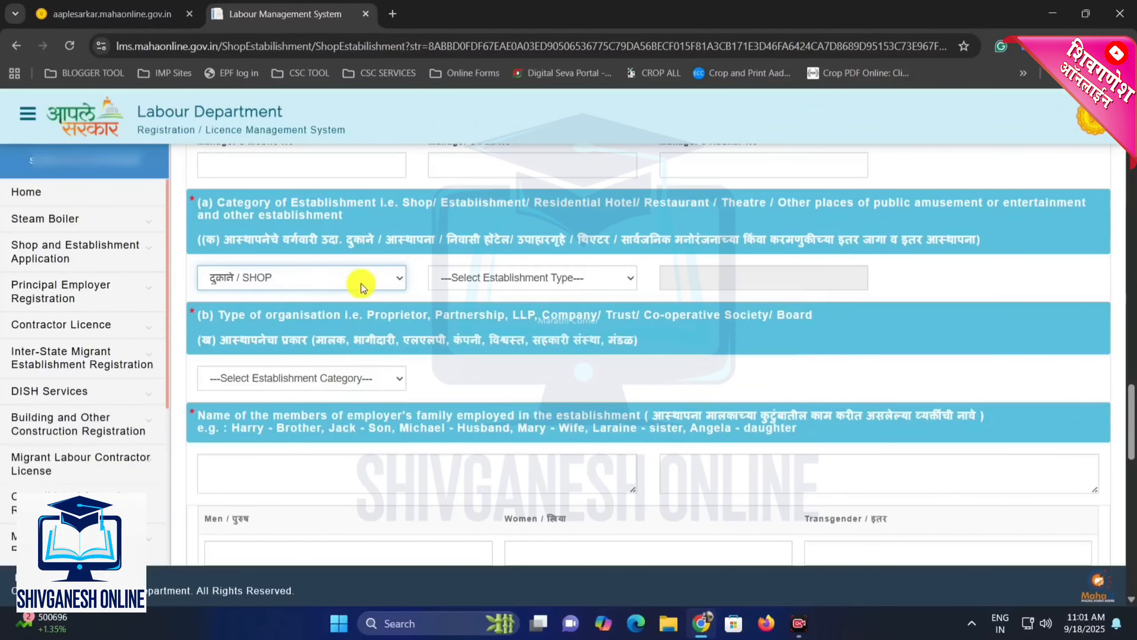
left_click(492, 285)
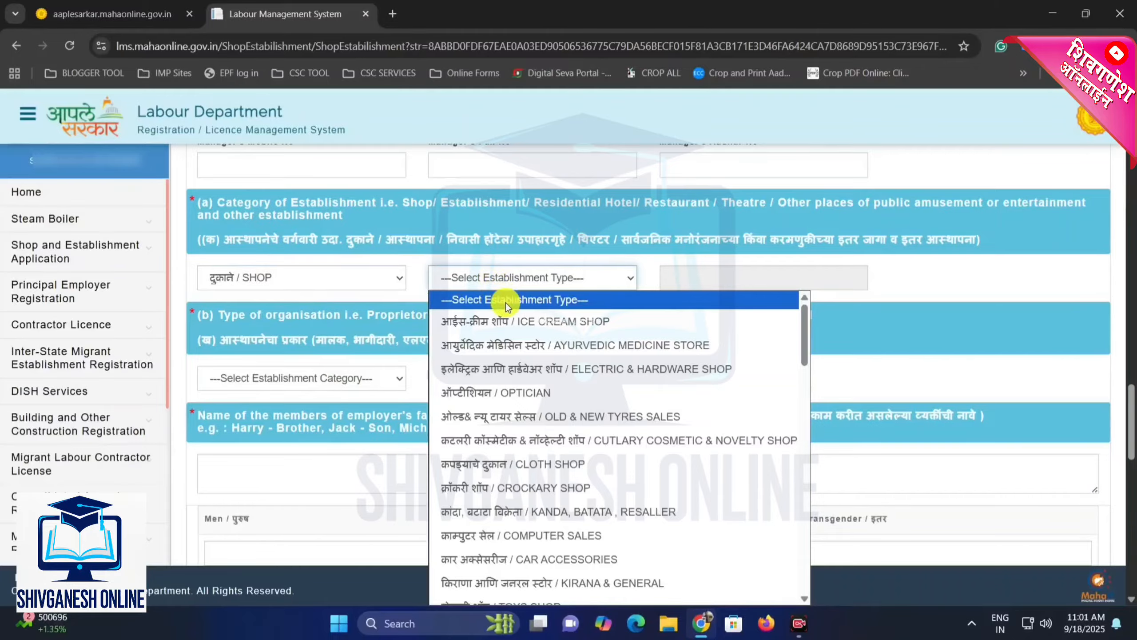
scroll(511, 363, "down", 2)
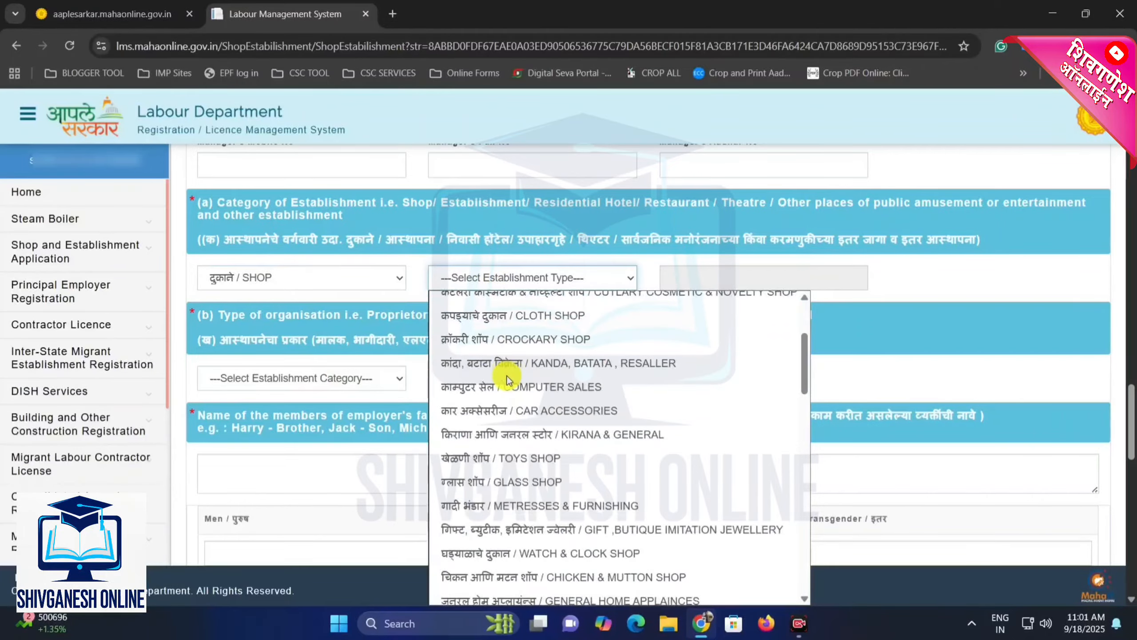
scroll(510, 369, "down", 2)
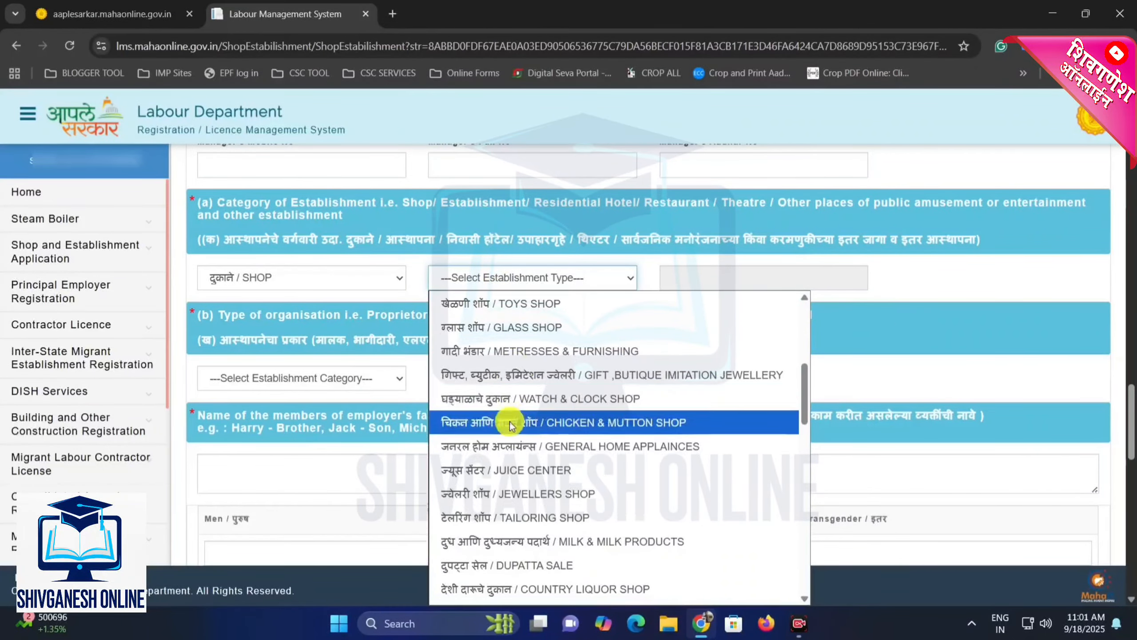
scroll(510, 421, "down", 3)
scroll(511, 441, "down", 7)
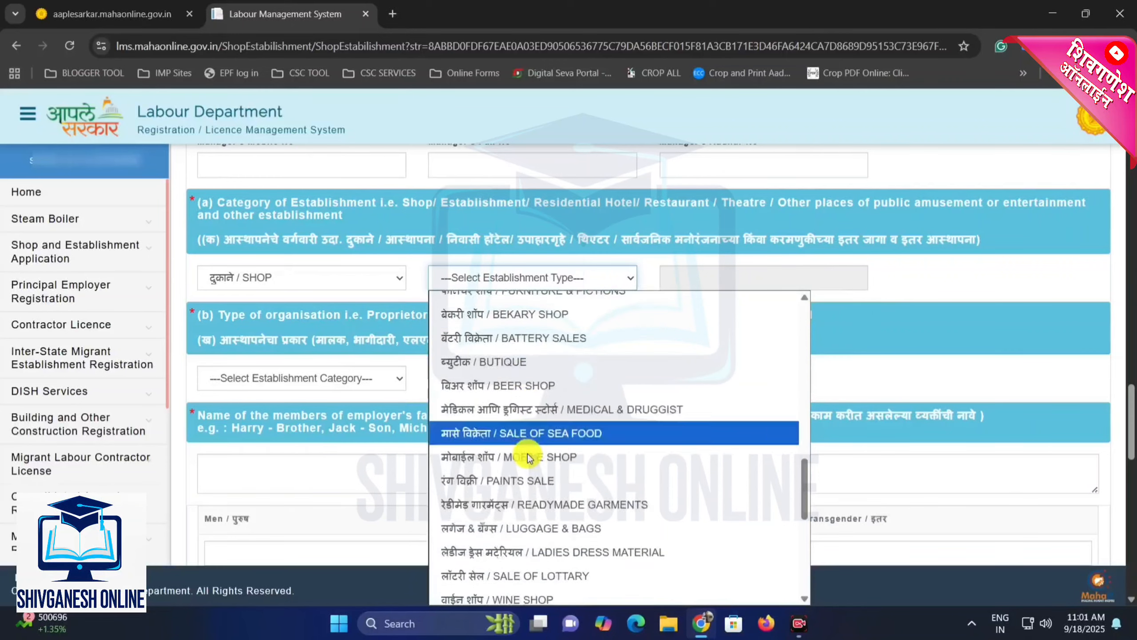
scroll(531, 457, "down", 2)
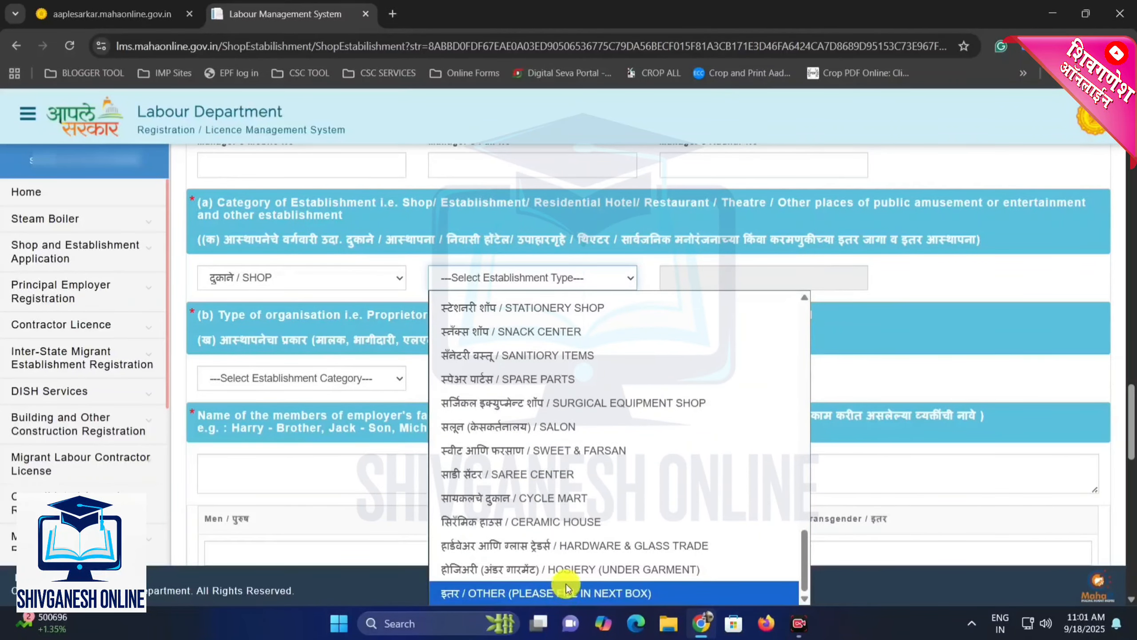
scroll(521, 371, "up", 3)
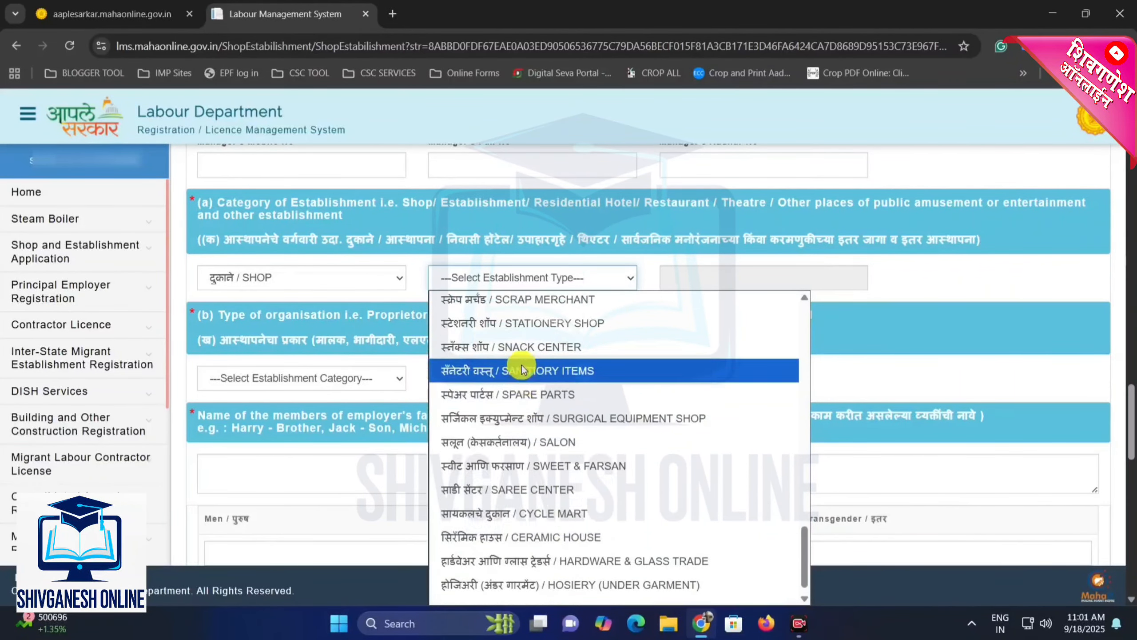
scroll(497, 483, "up", 2)
scroll(506, 495, "down", 5)
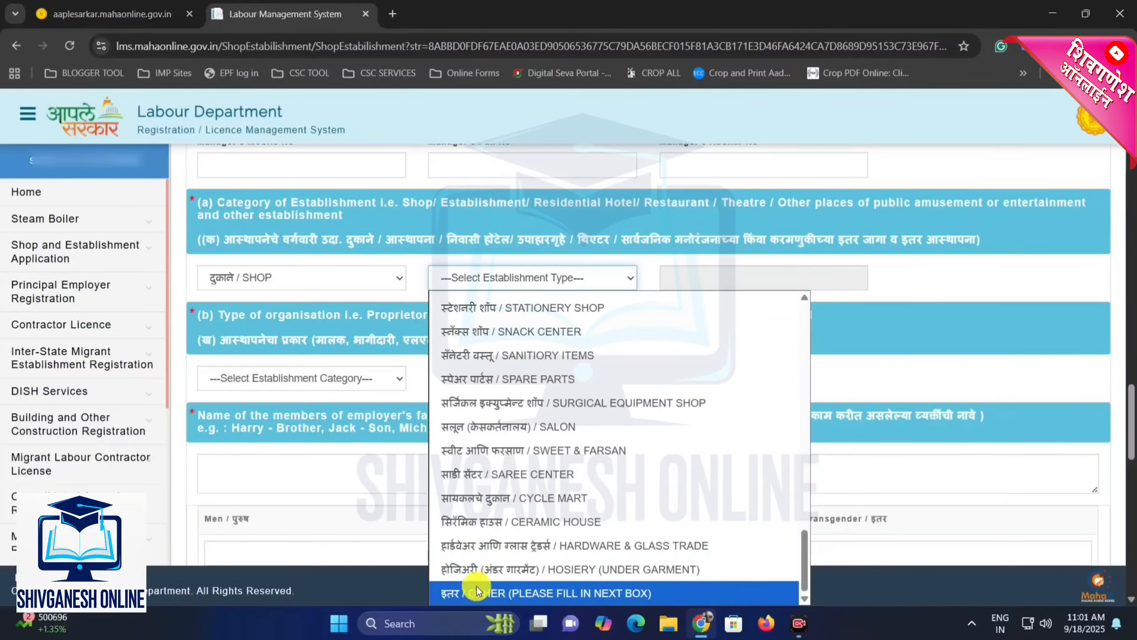
left_click(579, 593)
left_click(725, 281)
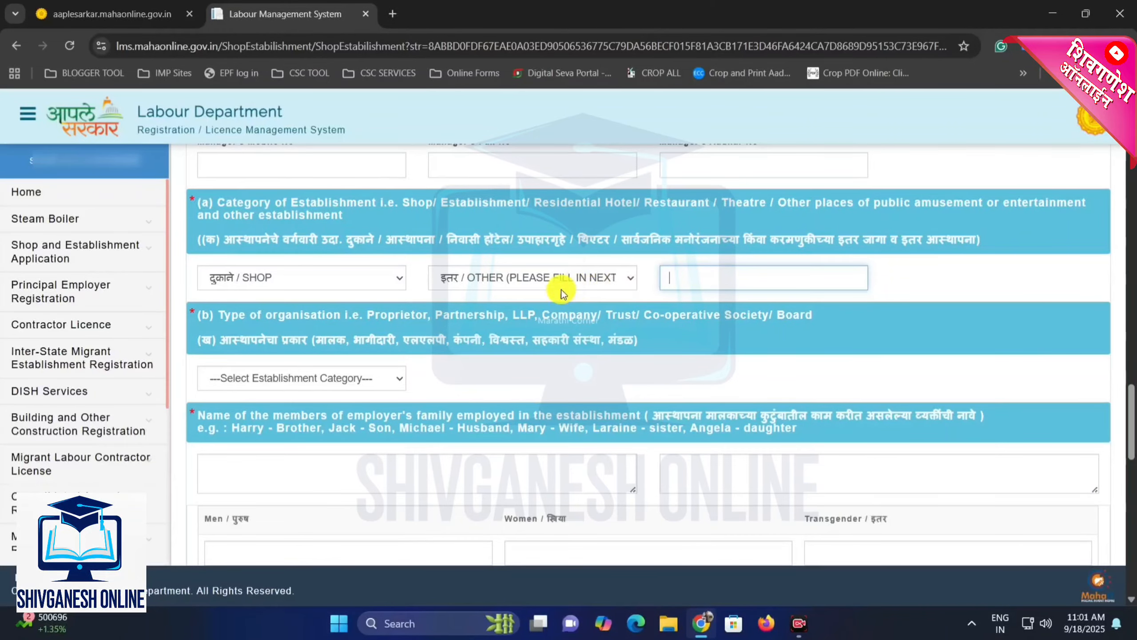
Change the category of establishment to ESTABLISHMENT and choose OTHER (PLEASE FILL IN NEXT BOX) as the establishment type.
left_click(386, 278)
left_click(326, 322)
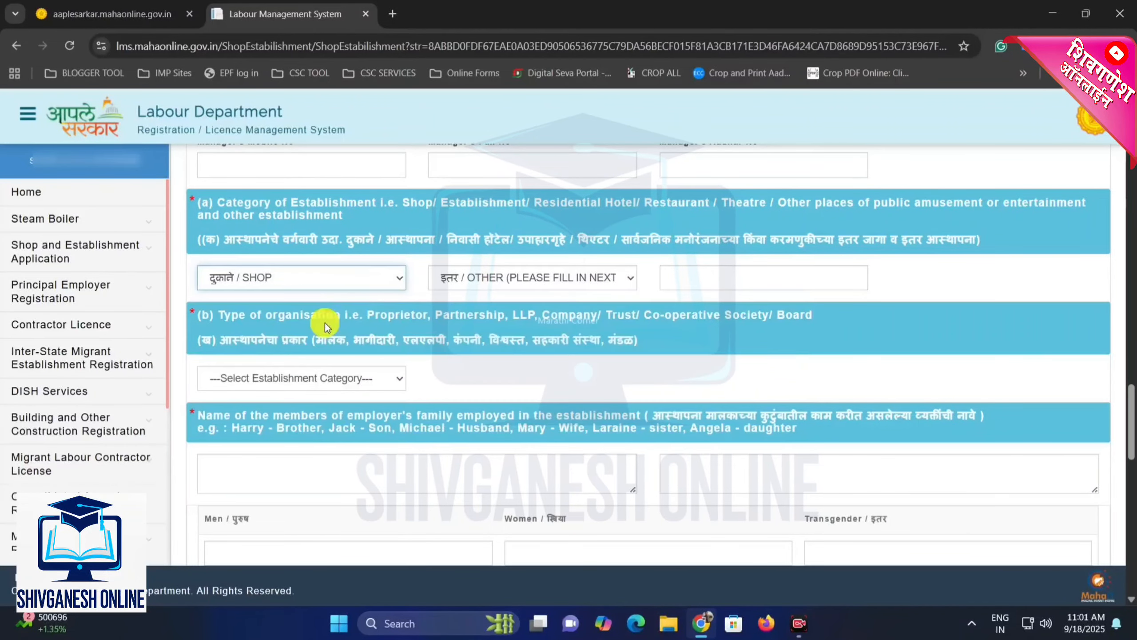
left_click(525, 276)
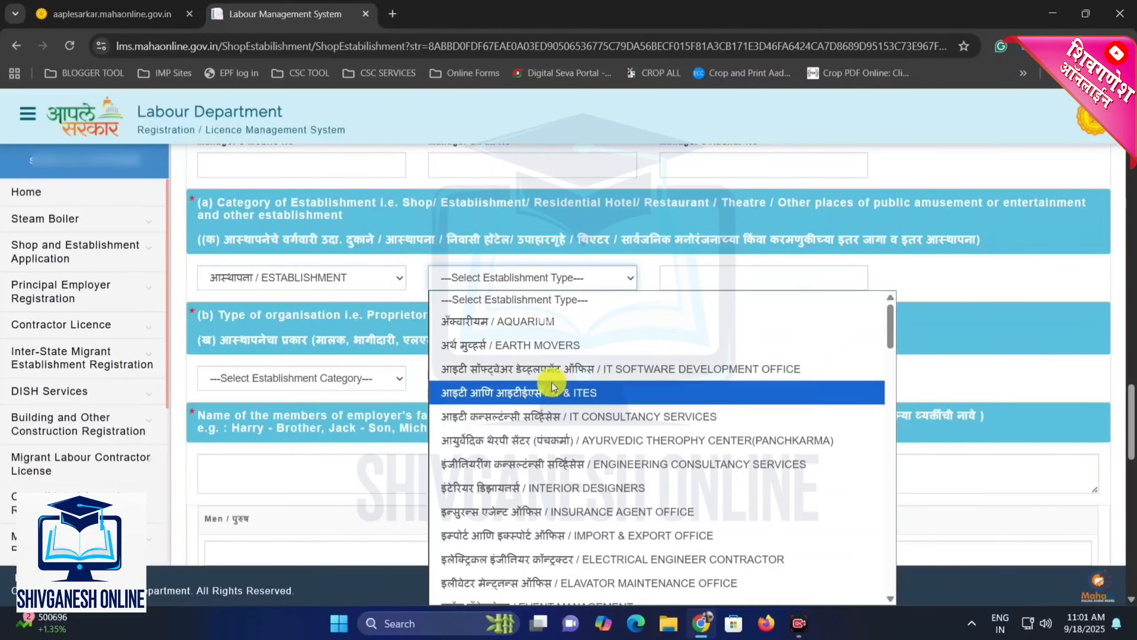
scroll(555, 386, "down", 20)
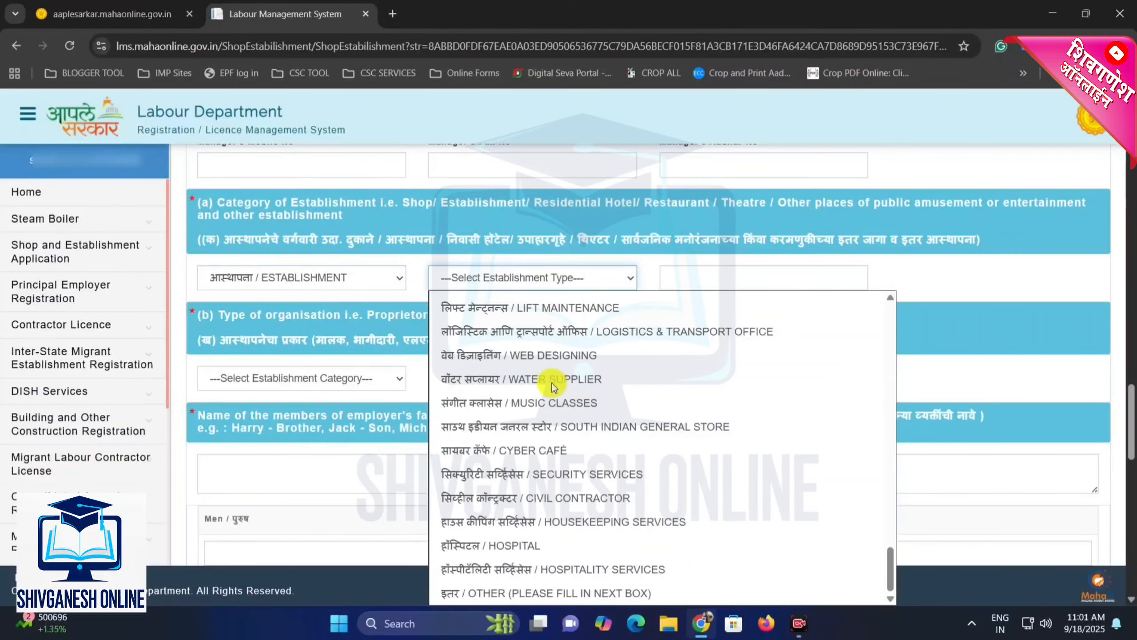
left_click(562, 592)
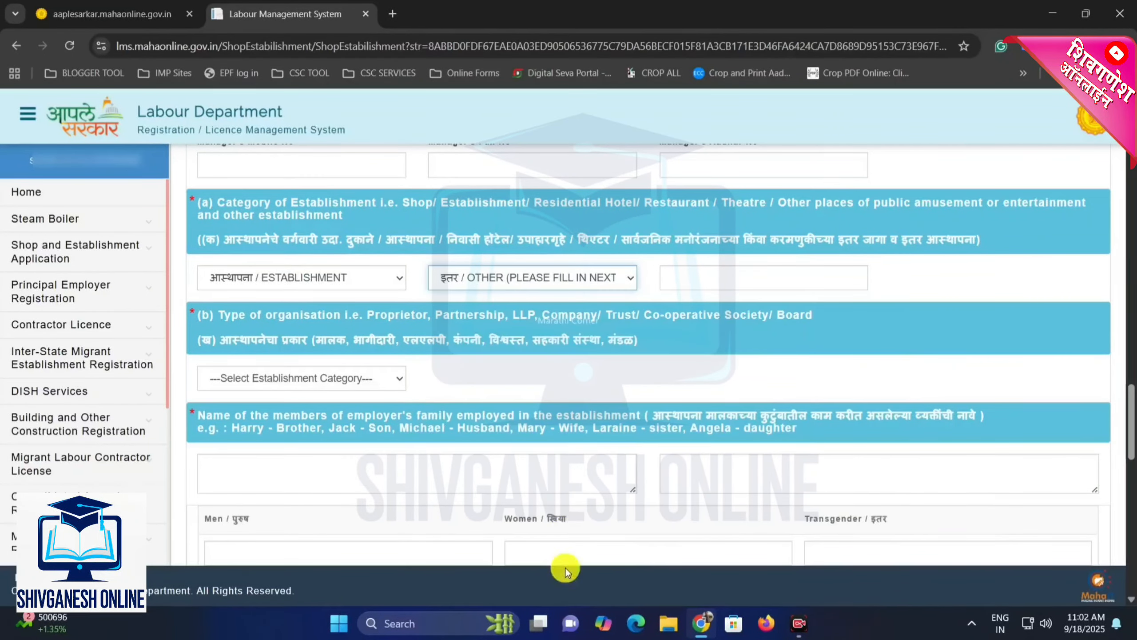
Change the establishment type to GAS AGENCY under the ESTABLISHMENT category.
left_click(509, 271)
scroll(515, 426, "up", 15)
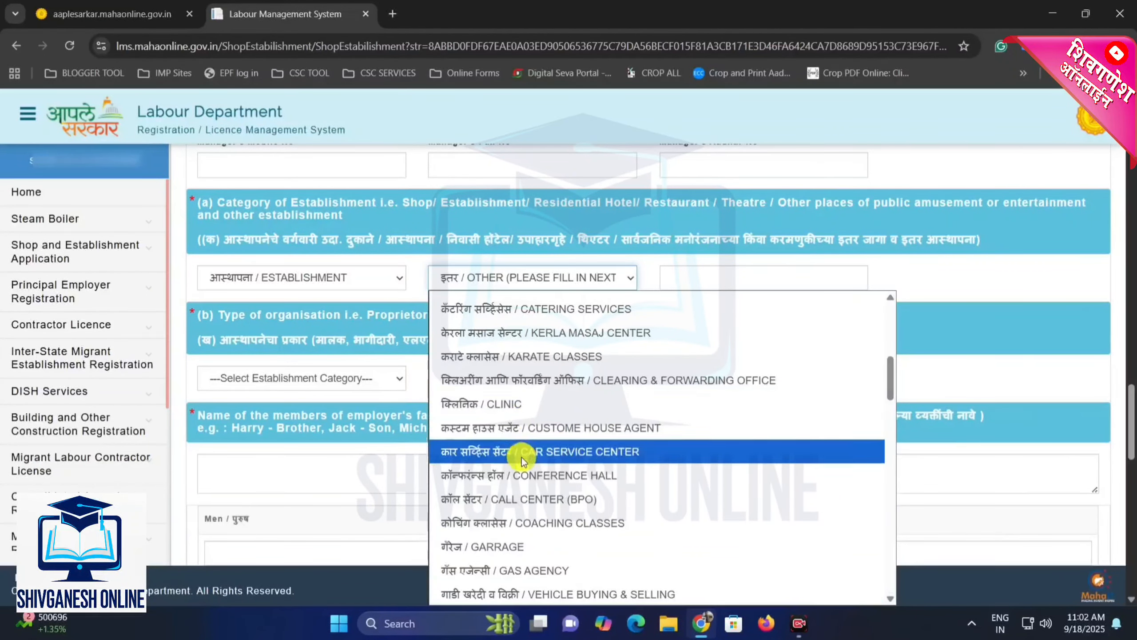
left_click(542, 570)
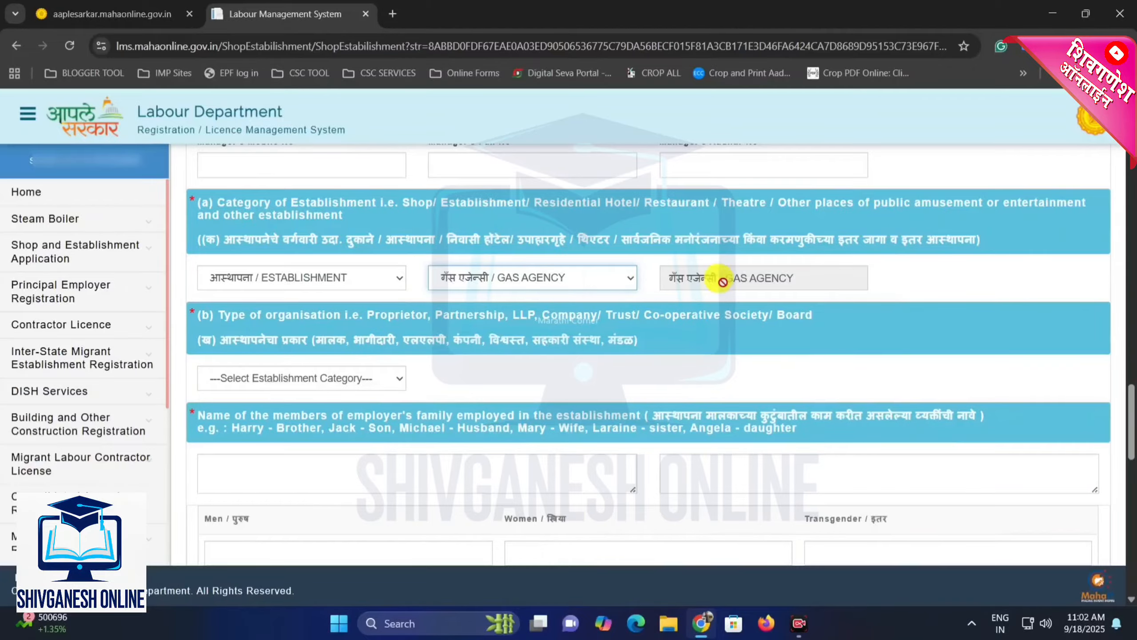
left_click(526, 278)
Set the category of establishment to SHOP and the establishment type to KIRANA & GENERAL.
left_click(400, 276)
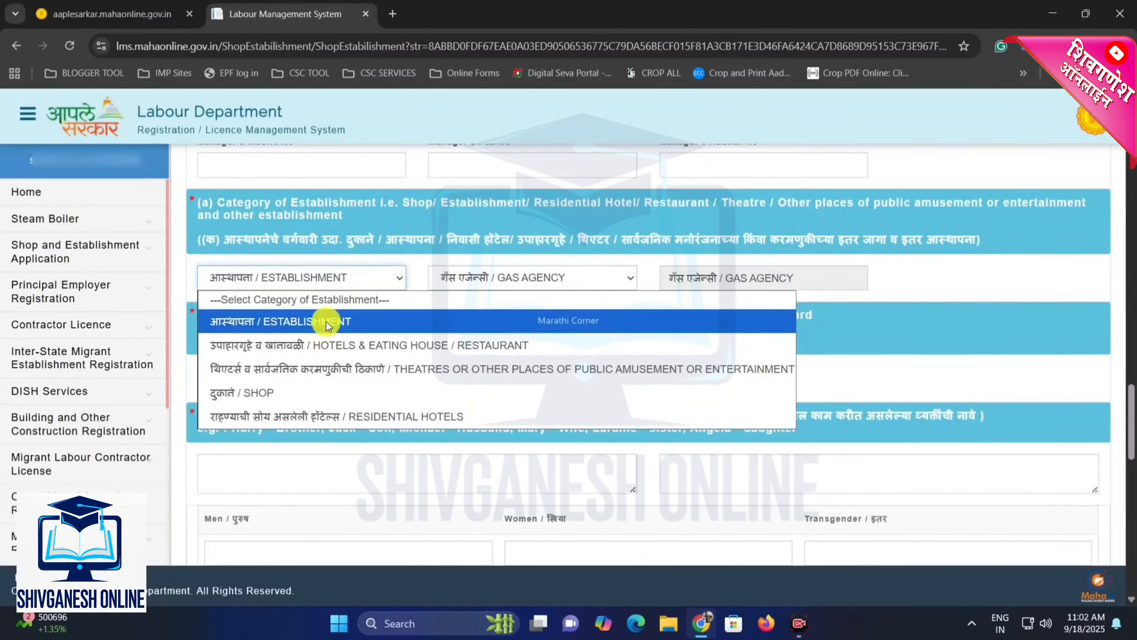
left_click(326, 391)
left_click(524, 277)
scroll(590, 468, "down", 5)
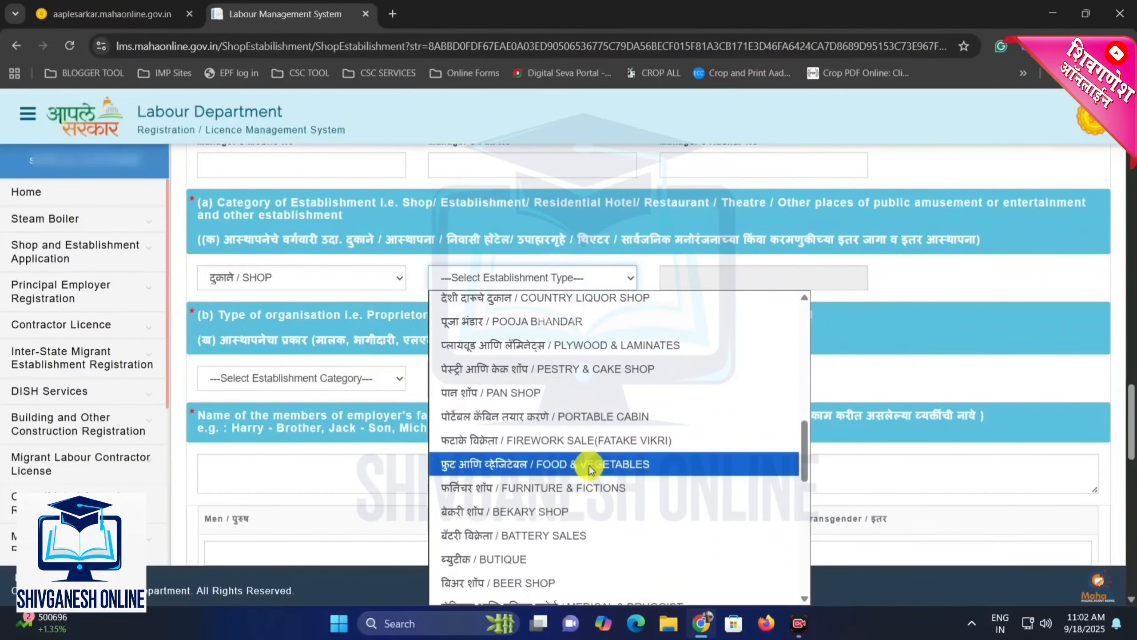
scroll(590, 468, "up", 7)
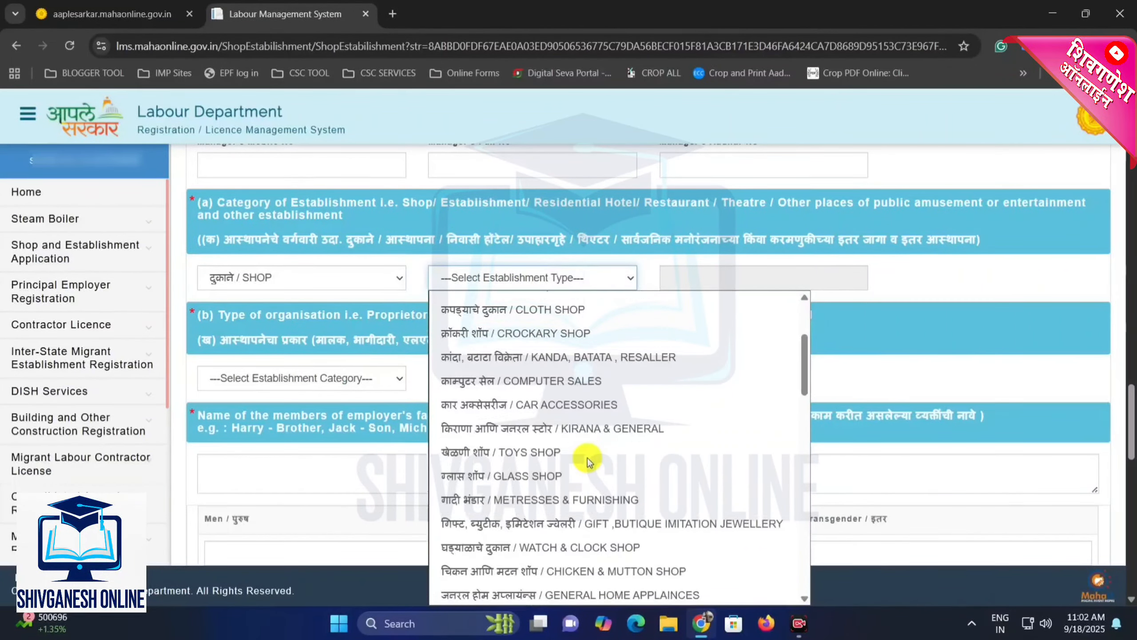
left_click(592, 430)
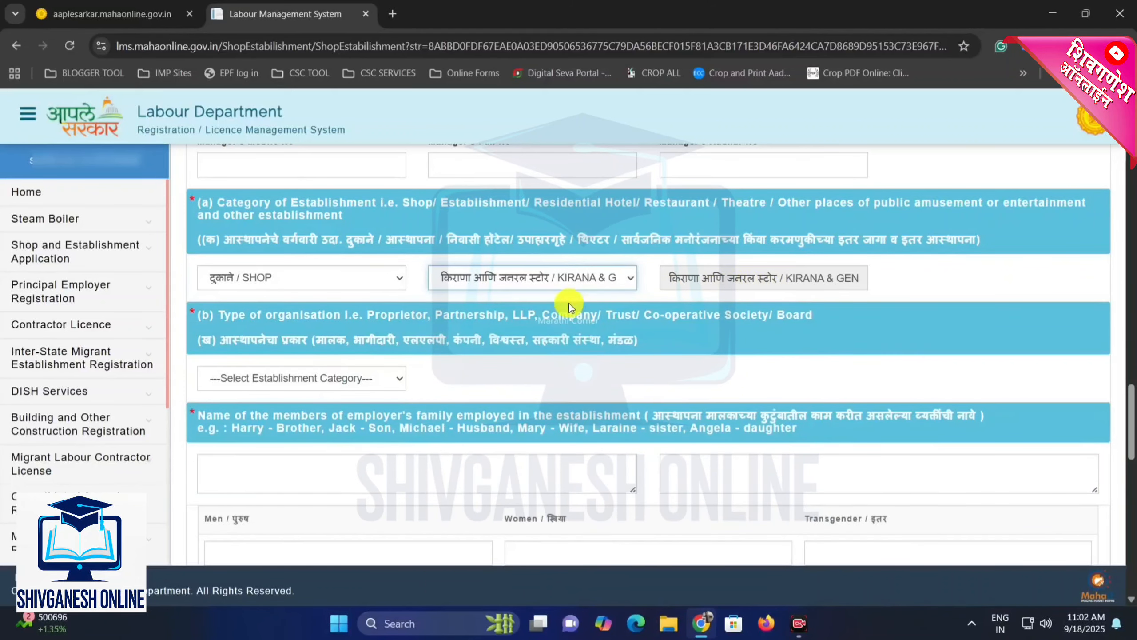
left_click(507, 287)
scroll(503, 516, "down", 5)
left_click(1009, 396)
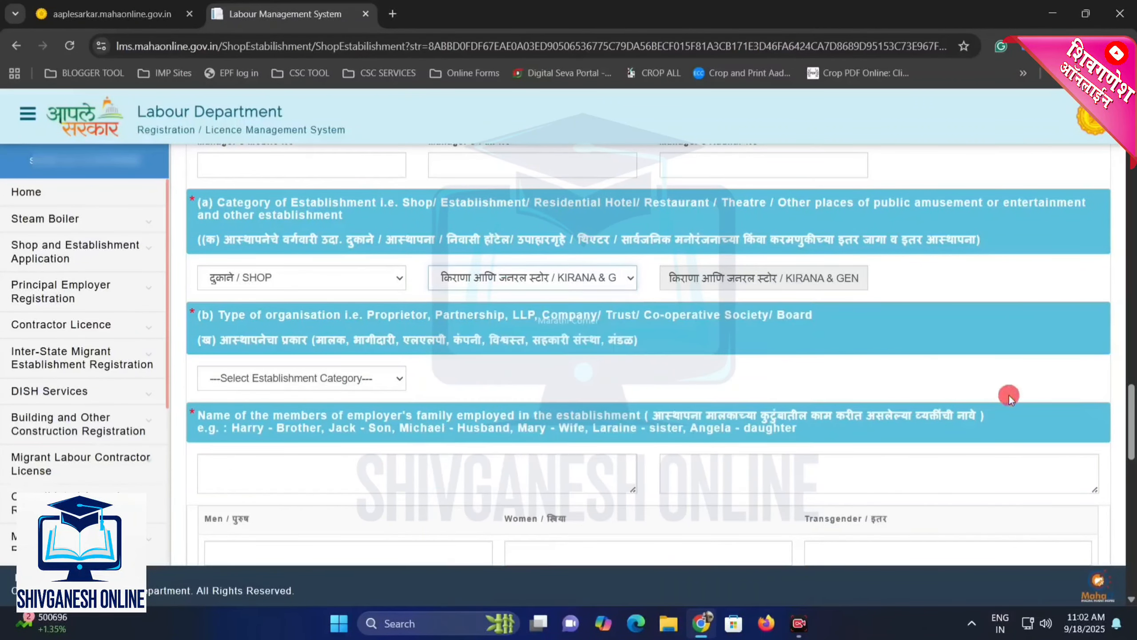
Set the type of organisation in section (b) to SELF OWNERSHIP (PROPRIETARY).
scroll(562, 335, "down", 3)
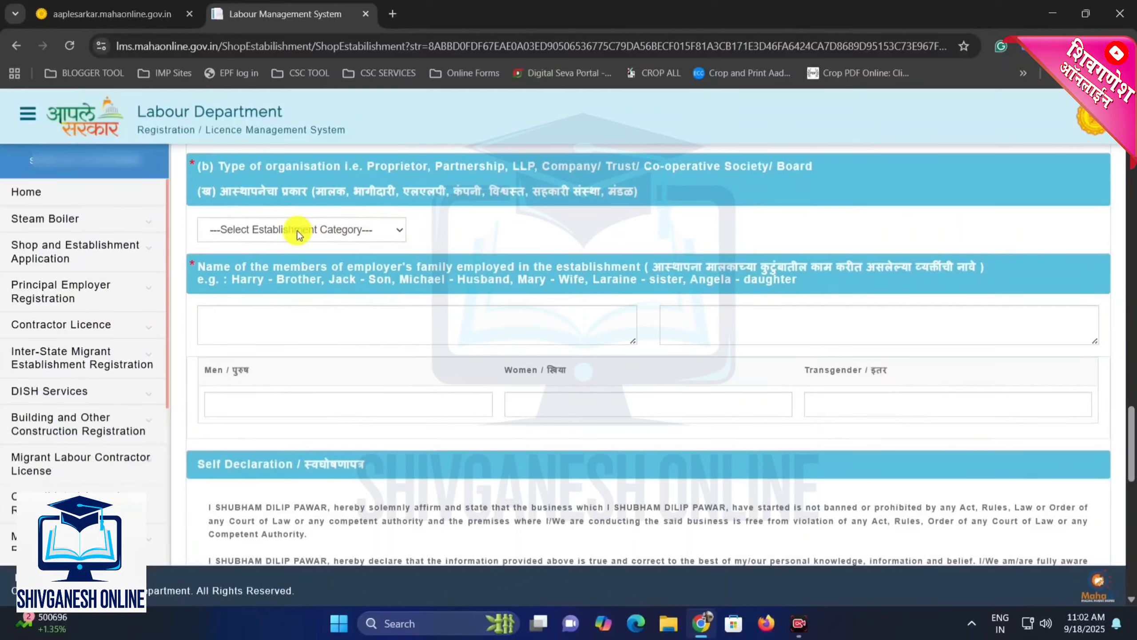
left_click(299, 235)
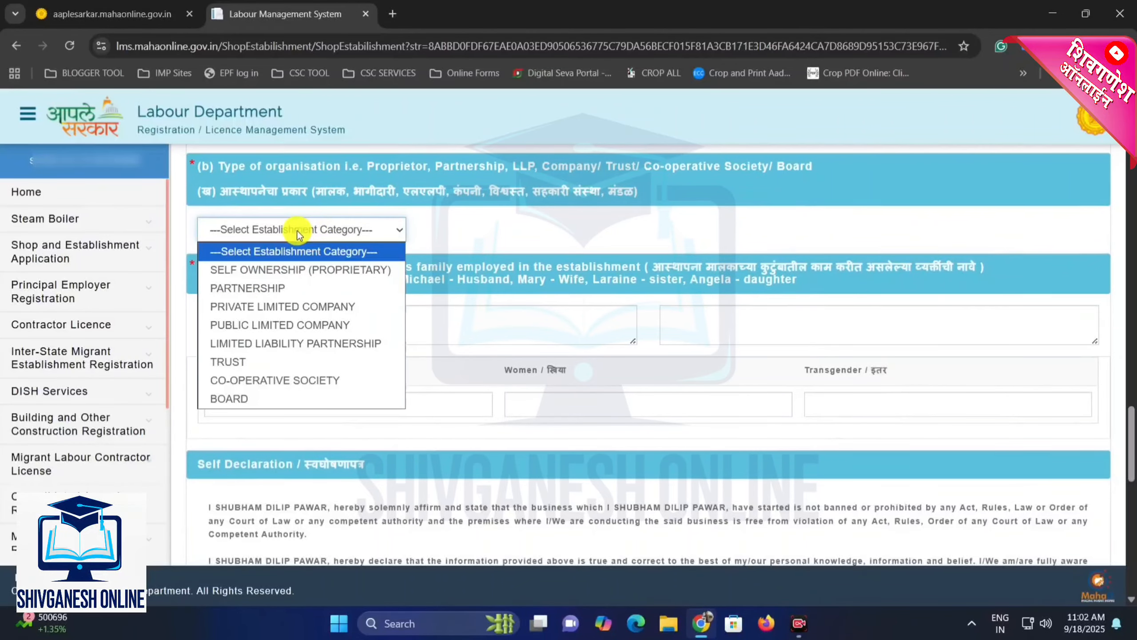
left_click(290, 270)
Change the type of organisation to PARTNERSHIP and go through the partner's name, residential address, Aadhar, mobile and email fields.
left_click(299, 242)
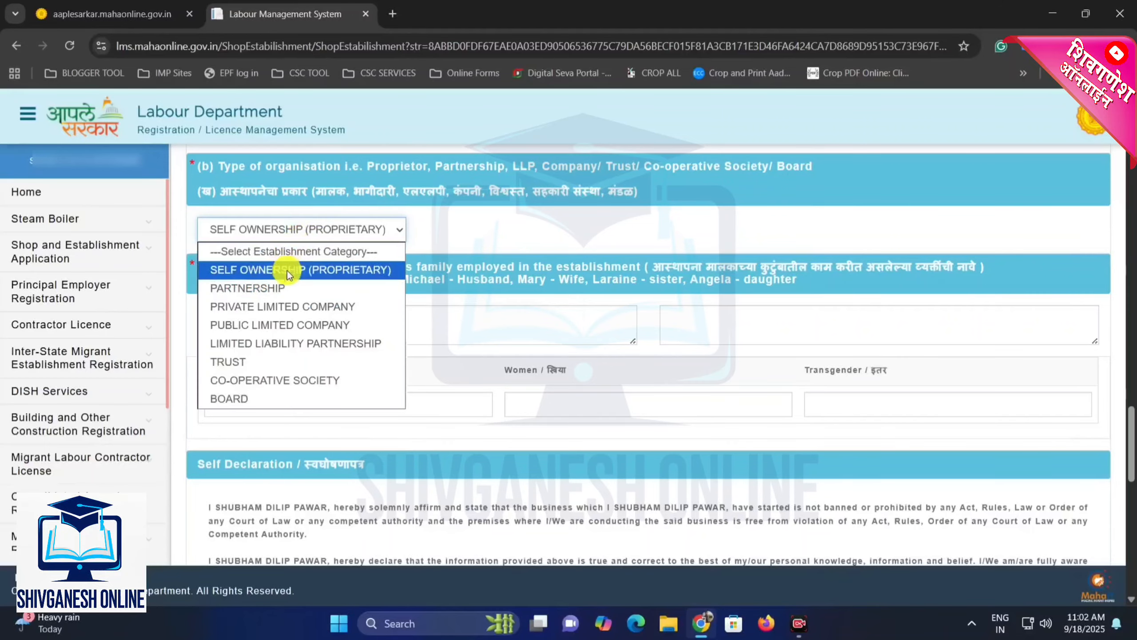
left_click(288, 285)
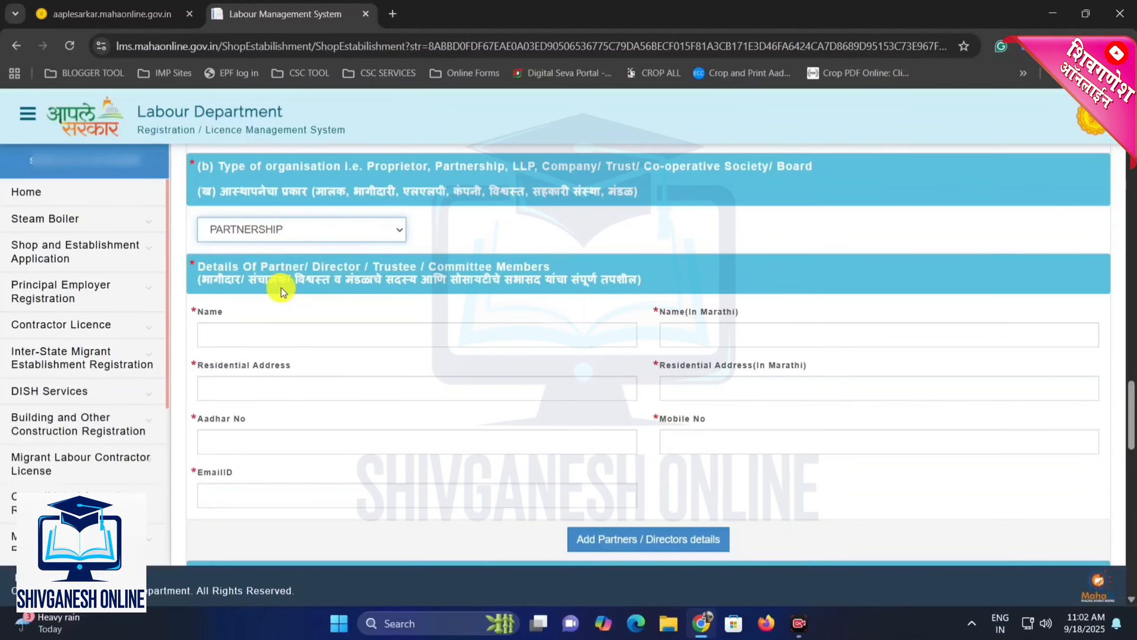
left_click(245, 329)
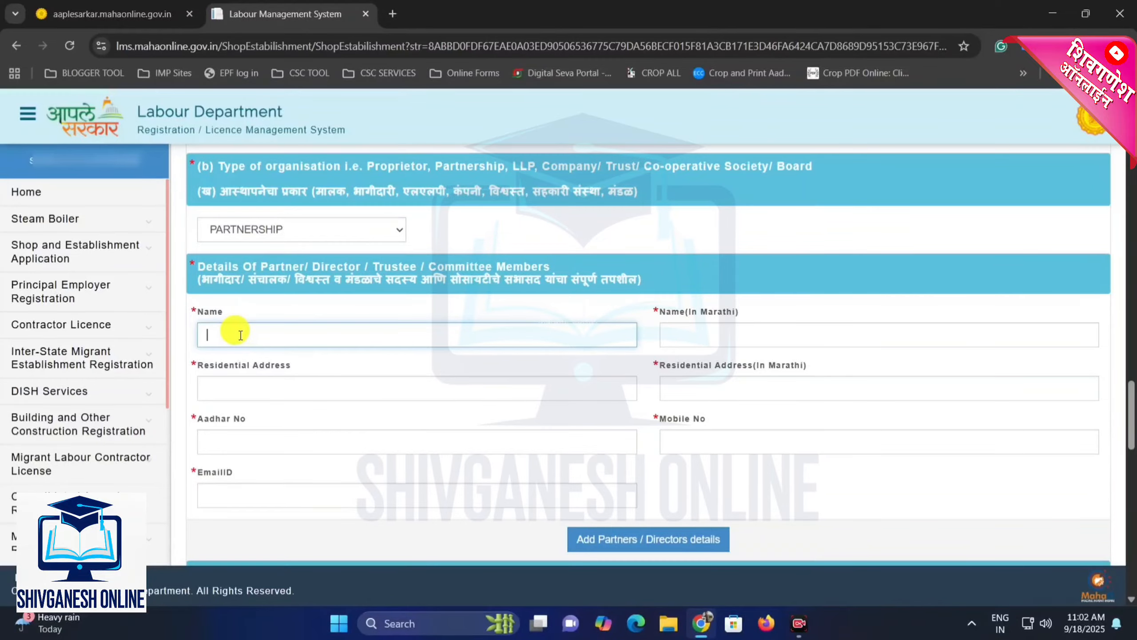
left_click(684, 336)
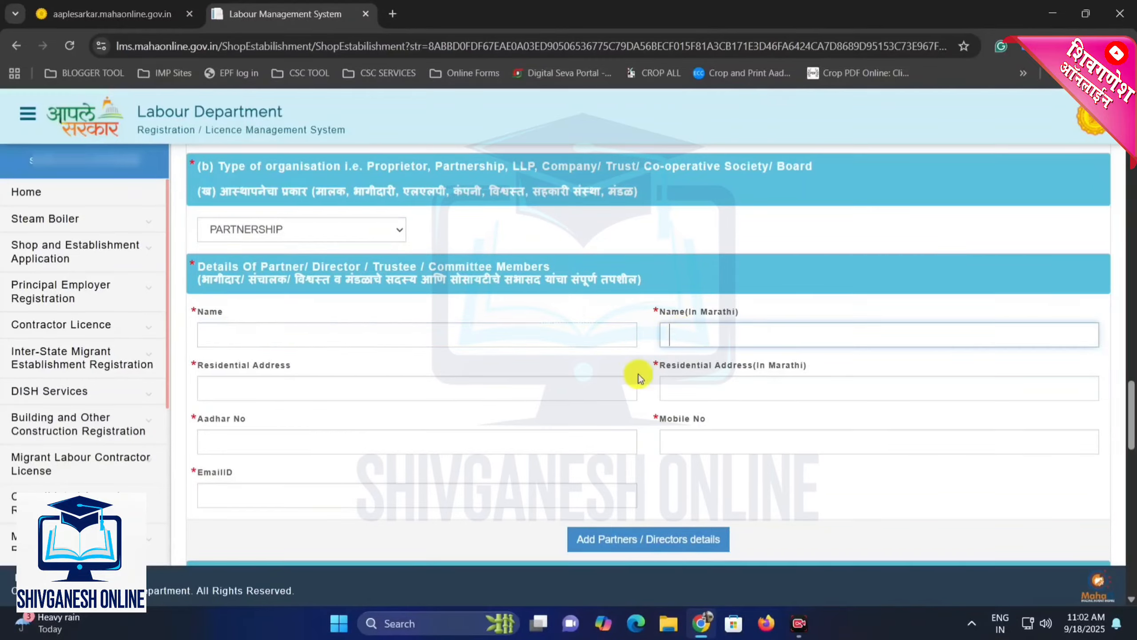
left_click(336, 390)
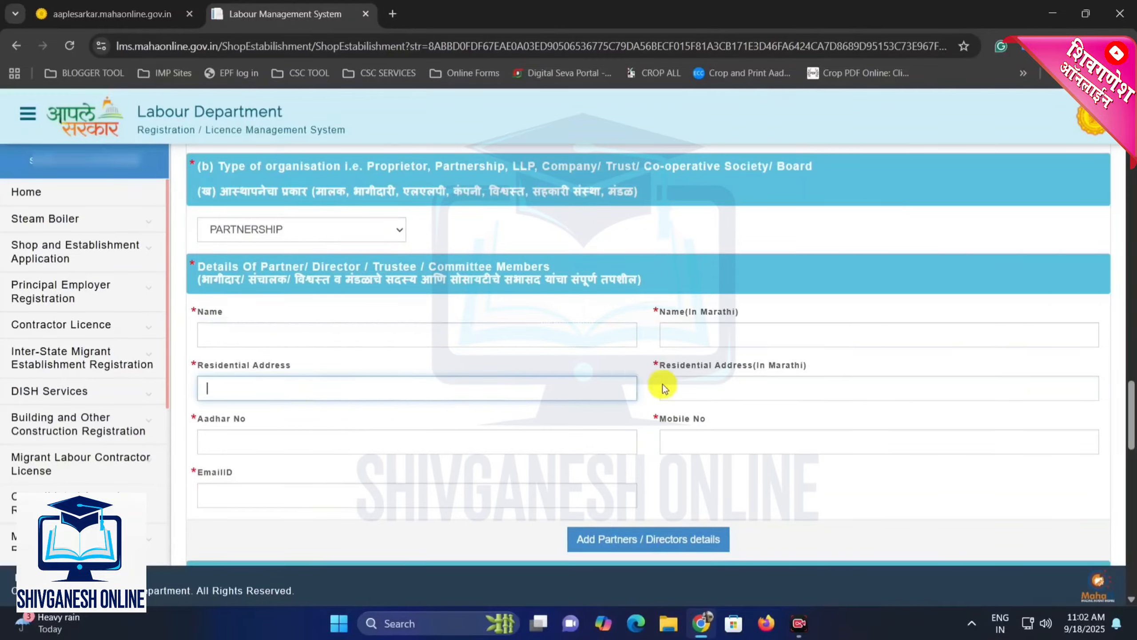
left_click(703, 379)
left_click_drag(690, 462, 457, 451)
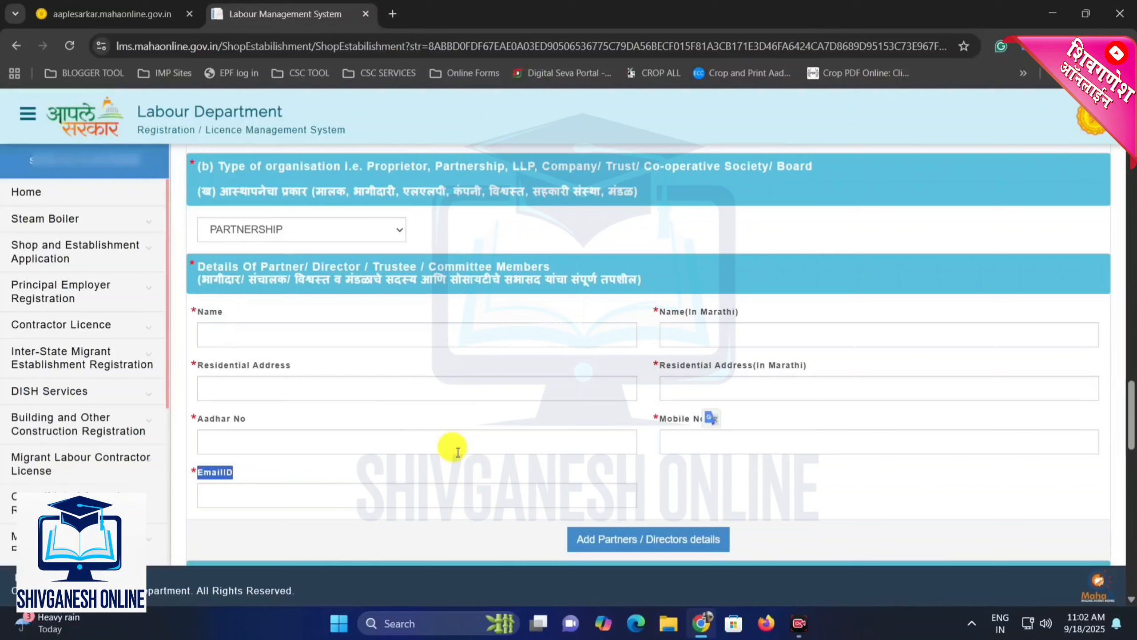
Try PRIVATE LIMITED COMPANY, PUBLIC LIMITED COMPANY and TRUST as the type of organisation, and settle on SELF OWNERSHIP (PROPRIETARY).
left_click(348, 493)
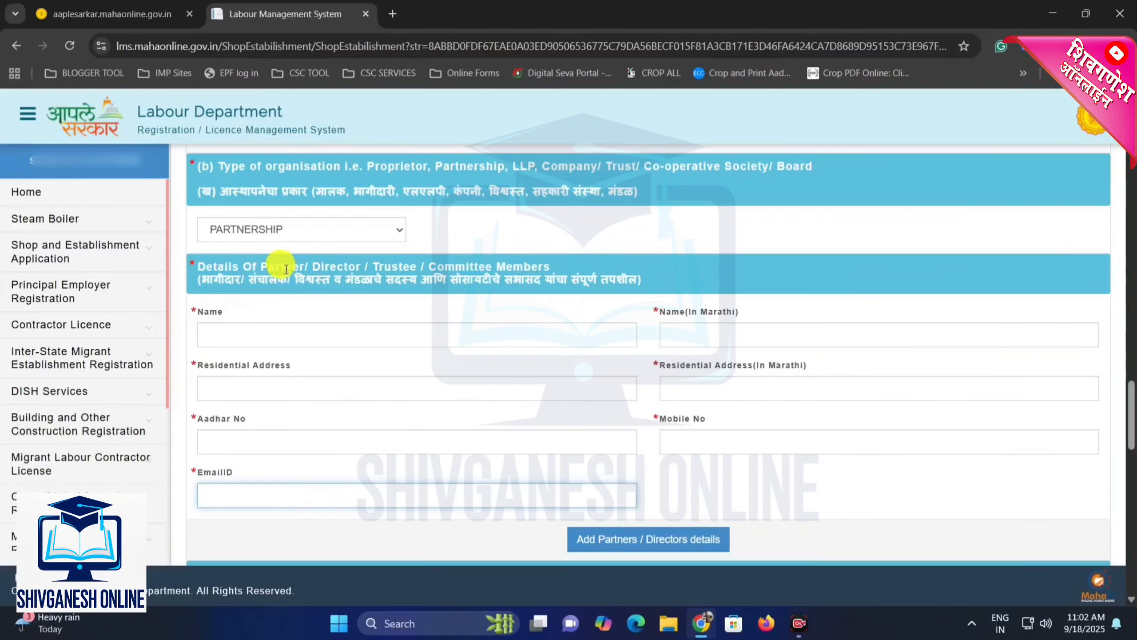
left_click(234, 232)
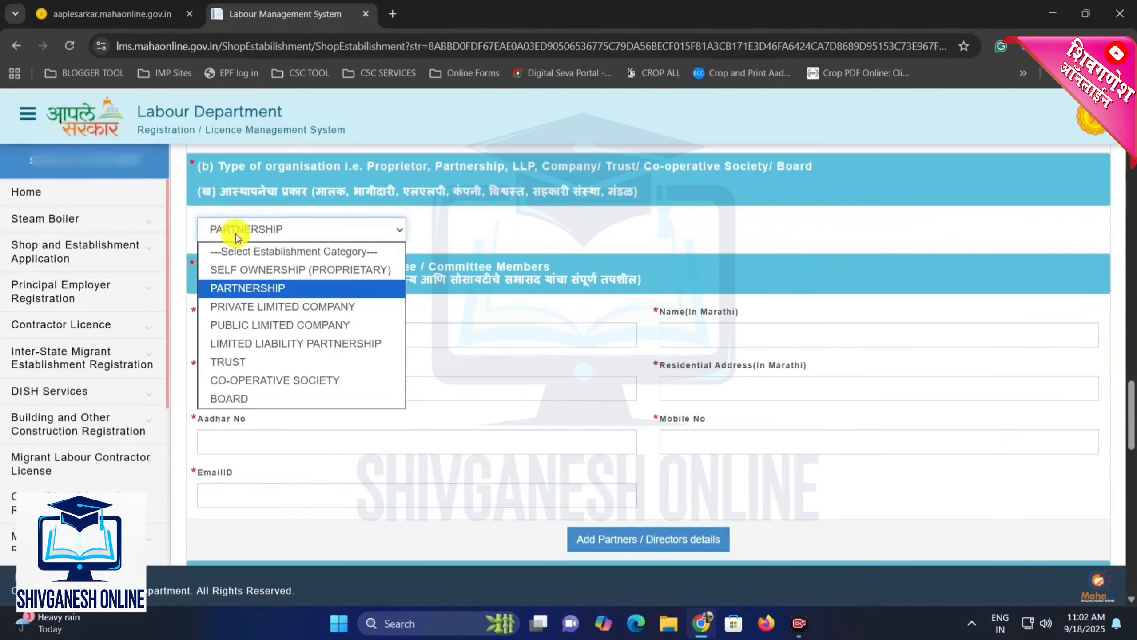
left_click(262, 307)
left_click(269, 229)
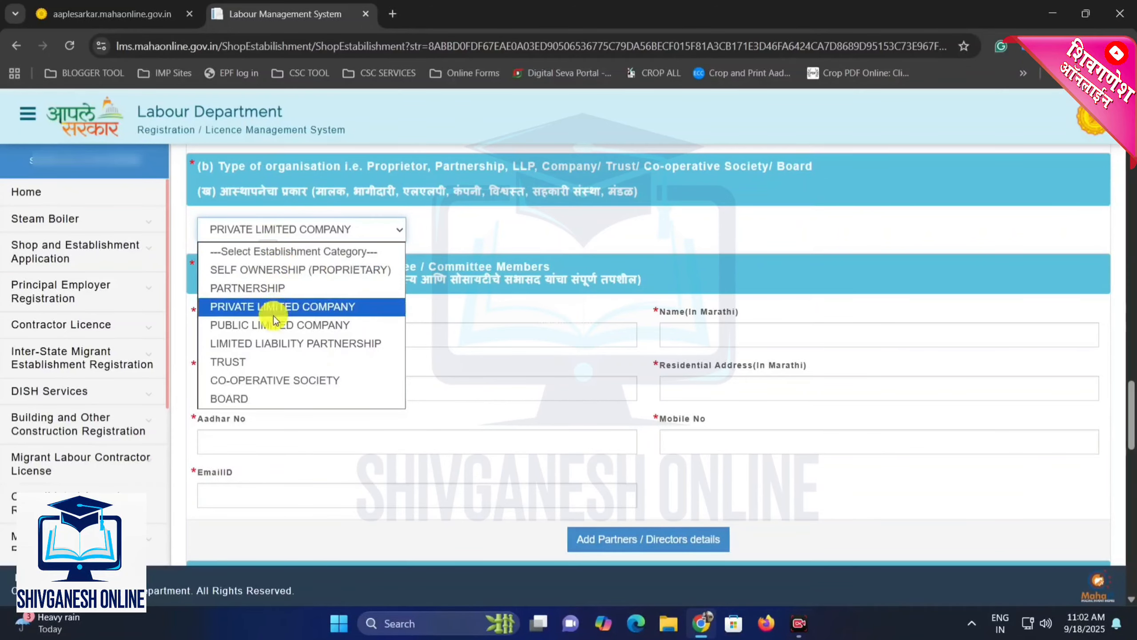
left_click(279, 327)
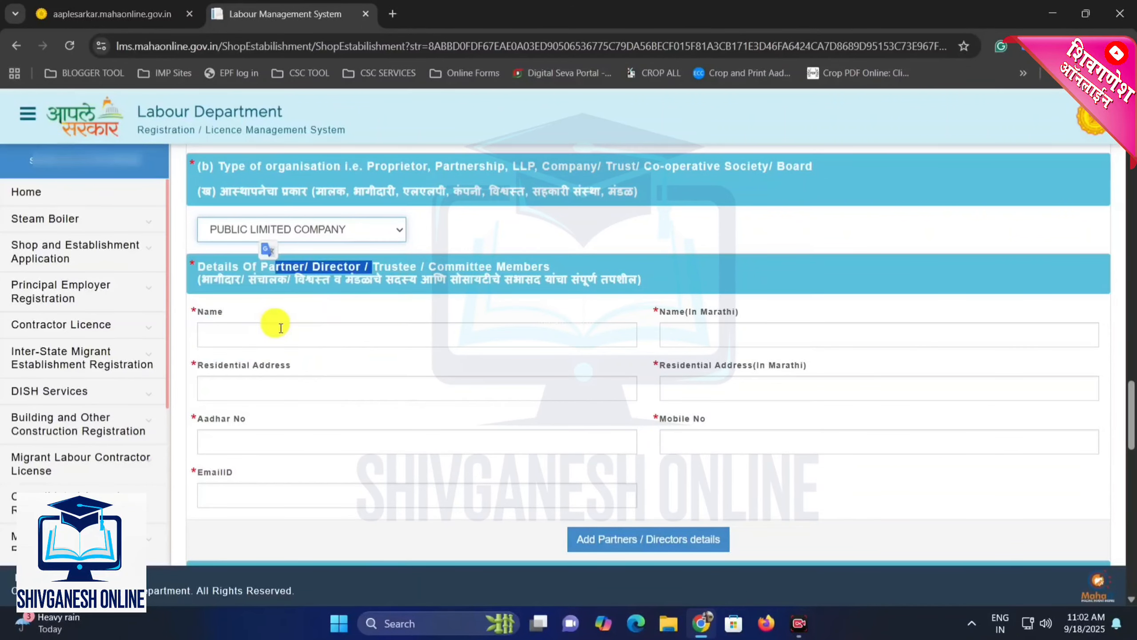
left_click(300, 229)
left_click(295, 368)
left_click(285, 228)
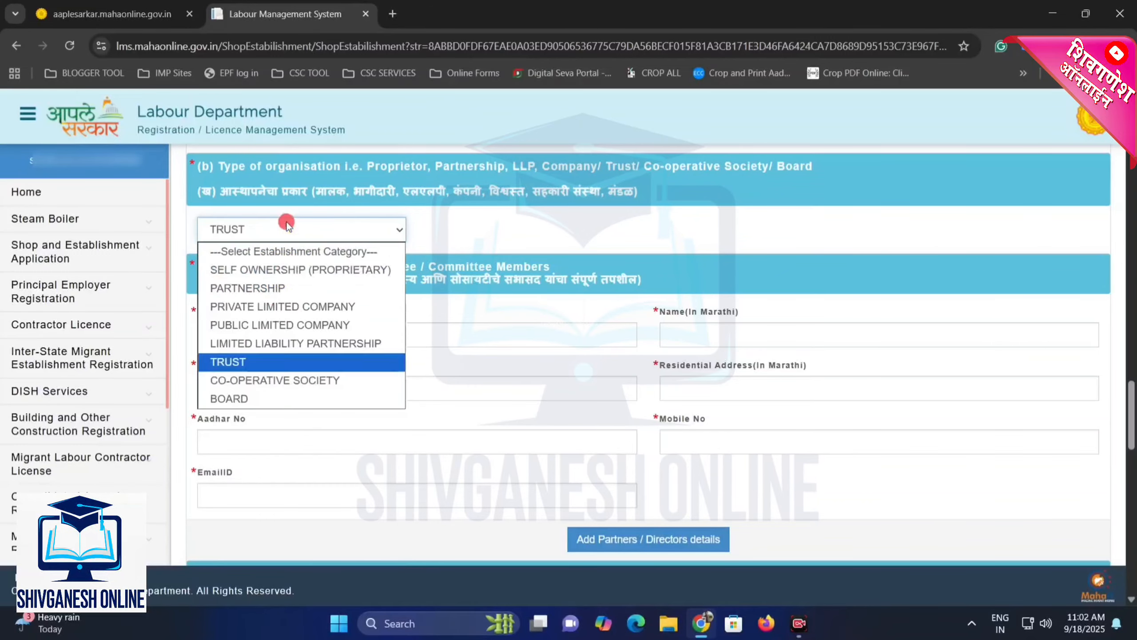
left_click(294, 272)
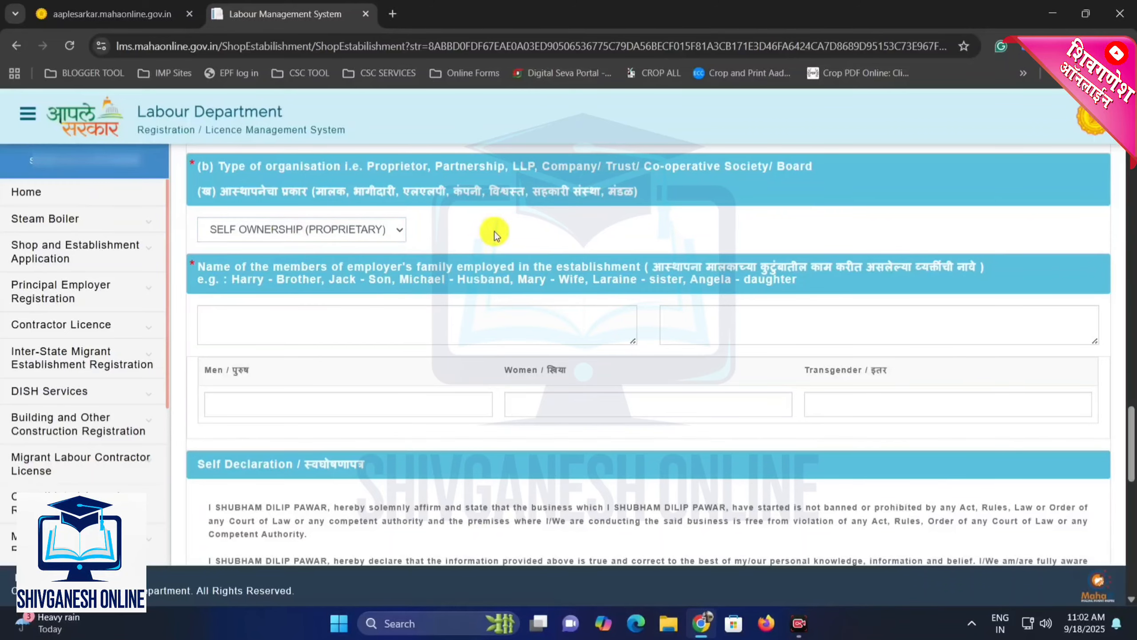
Review the employer's family members heading and enter two sample members with the relationships Brother and Father.
scroll(371, 300, "down", 2)
left_click(246, 240)
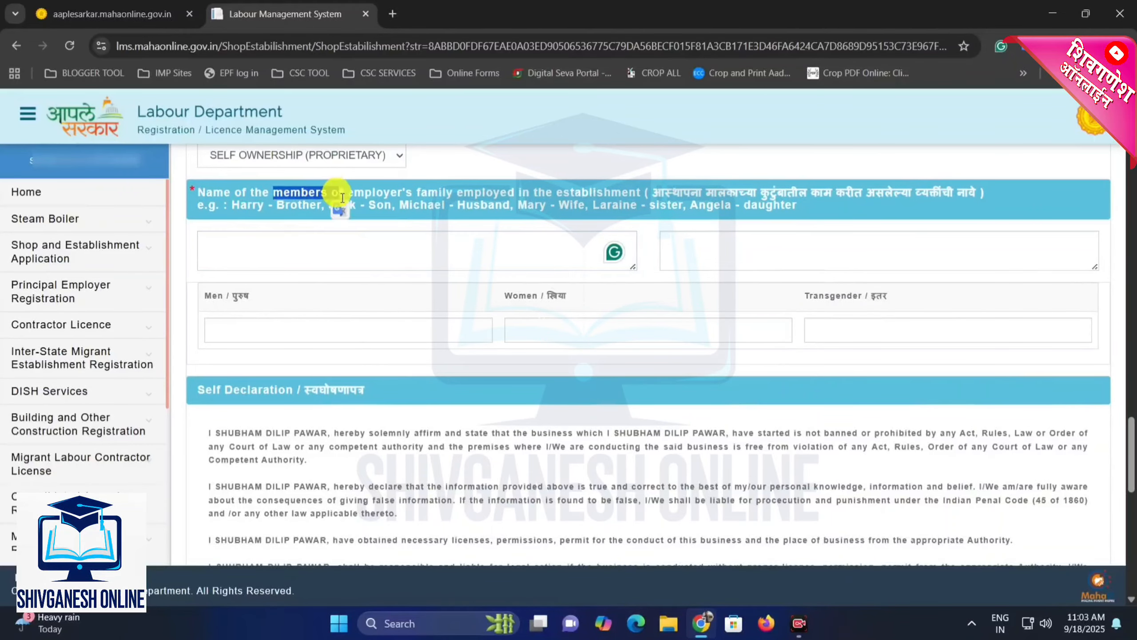
left_click_drag(349, 192, 412, 193)
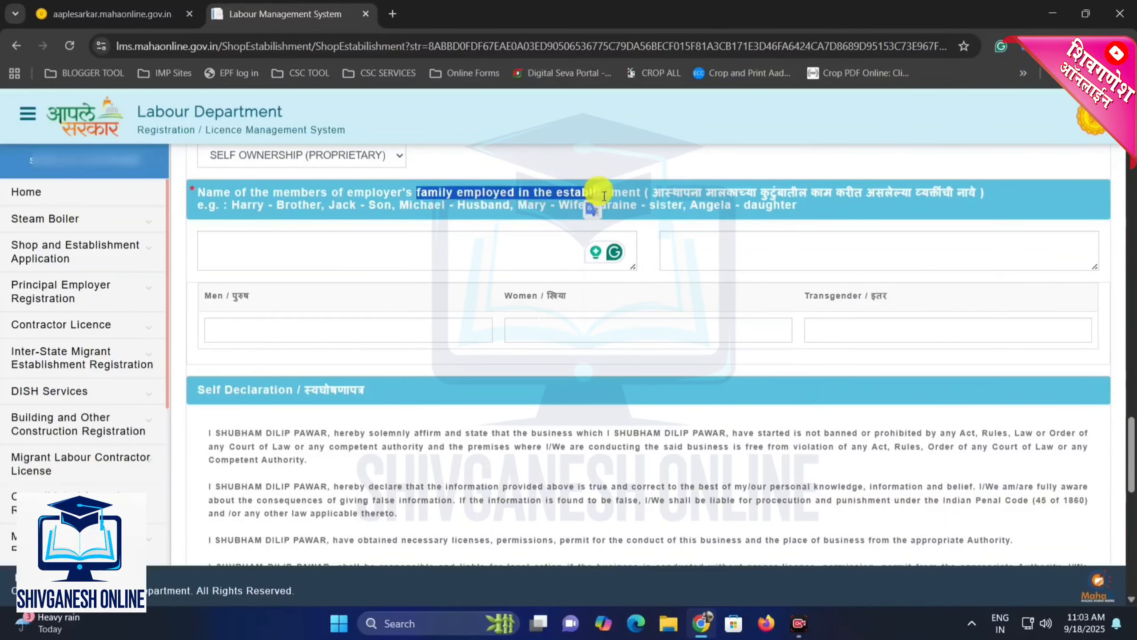
left_click_drag(653, 192, 974, 190)
left_click(886, 190)
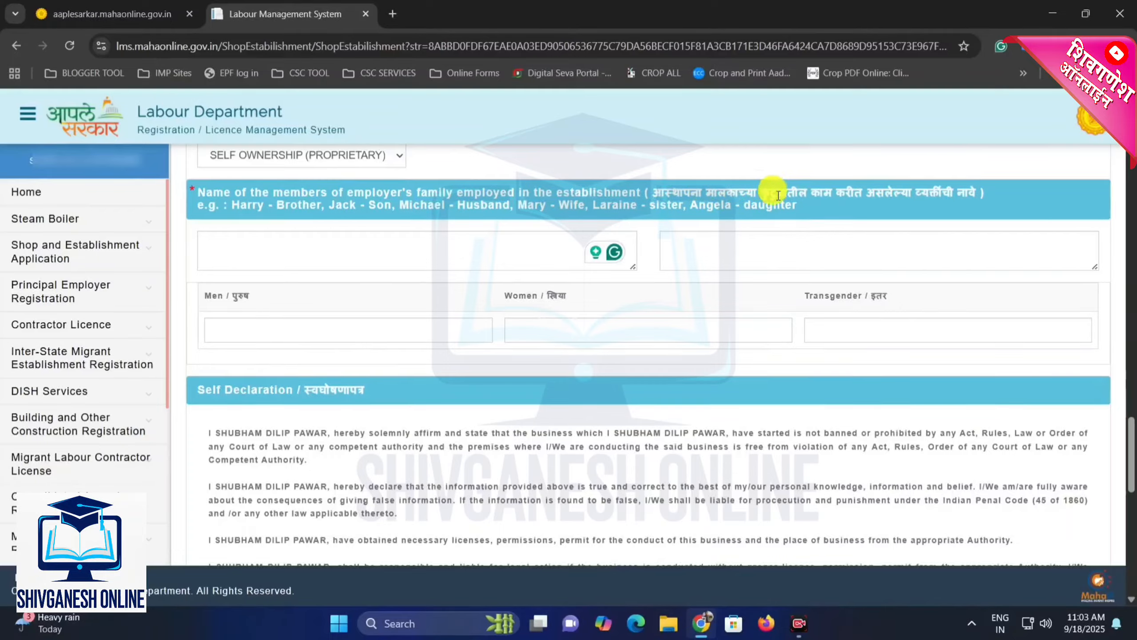
left_click(388, 255)
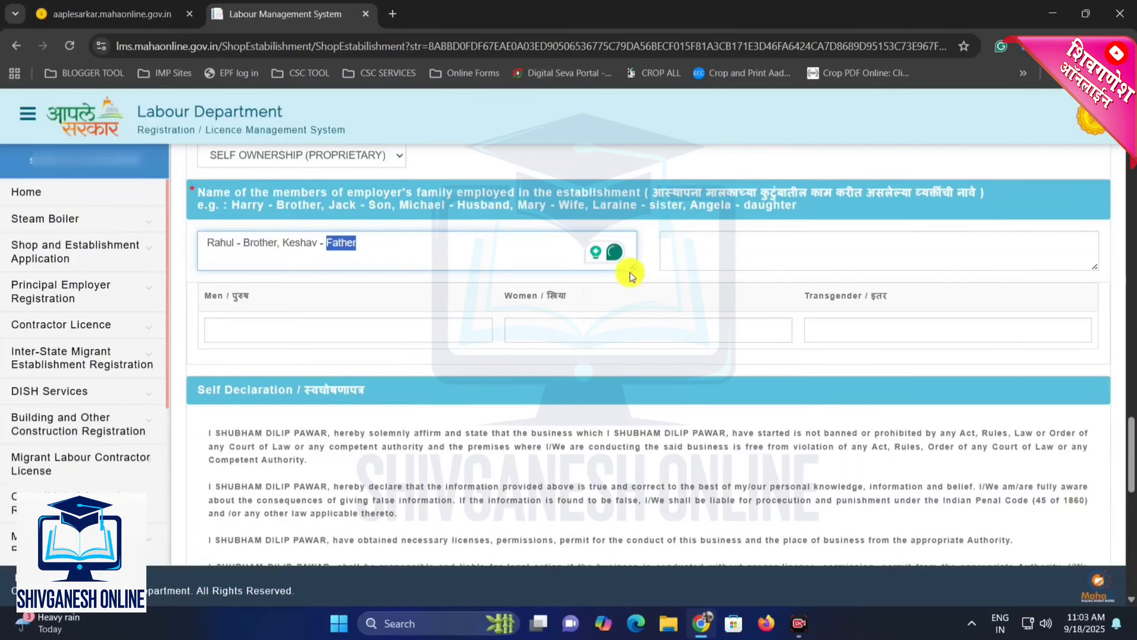
left_click(702, 262)
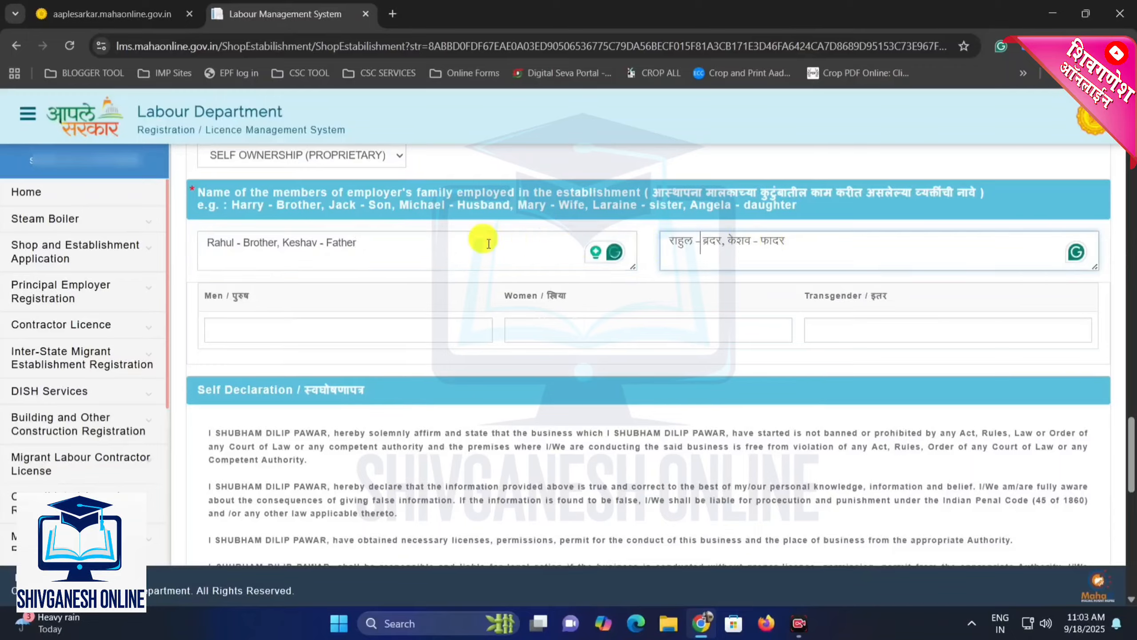
Replace the English entry for the employer's family members employed in the establishment with "self".
triple_click(457, 245)
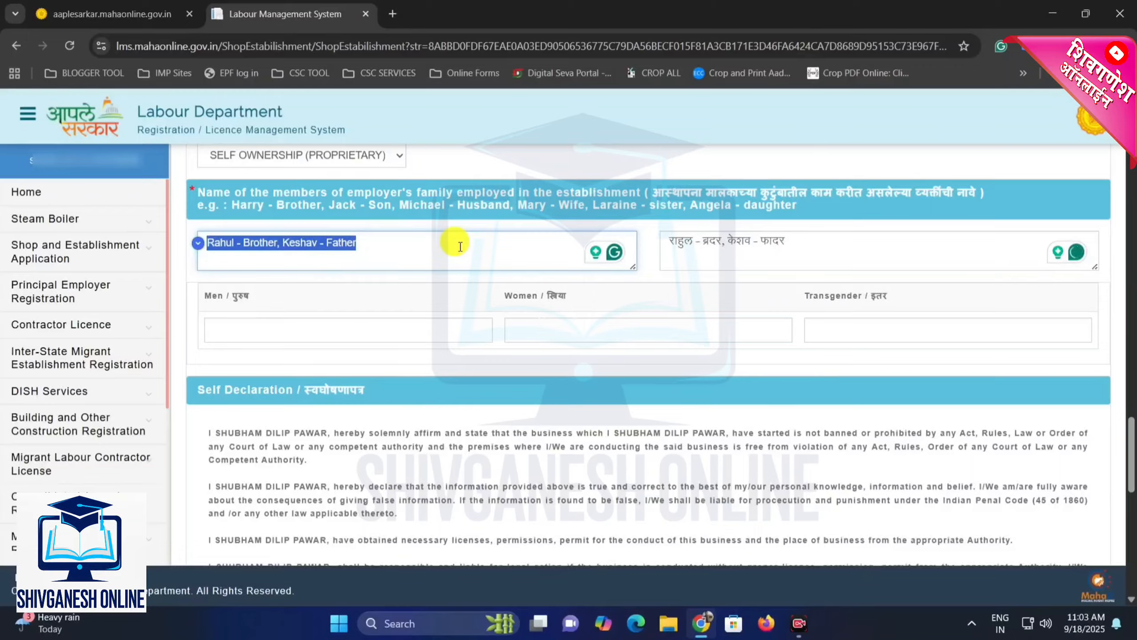
key("BackSpace")
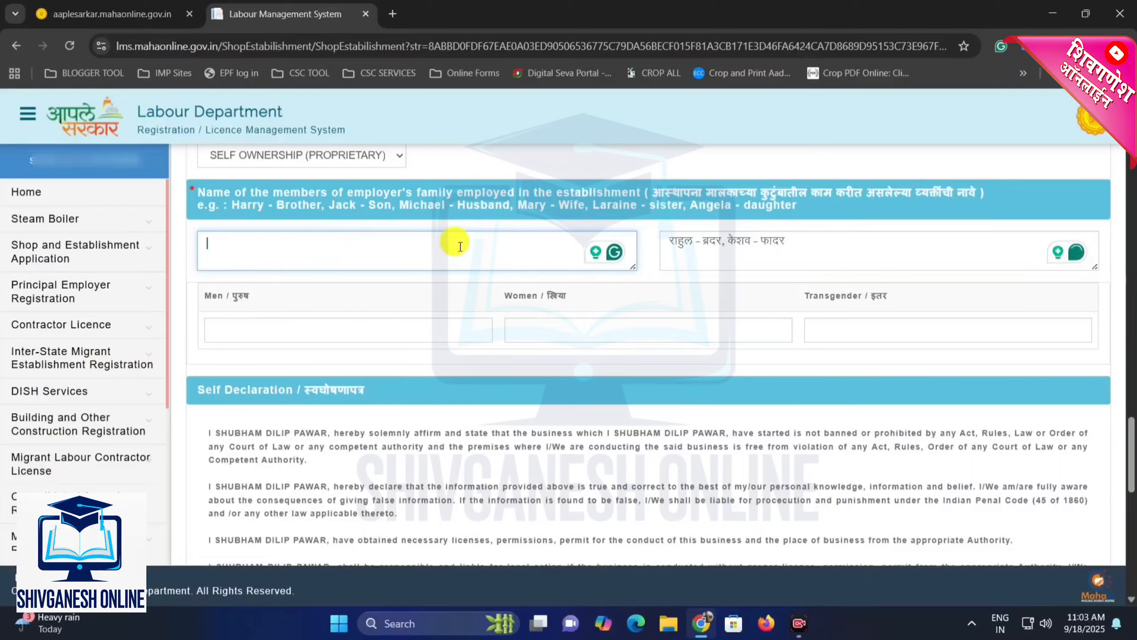
type("self")
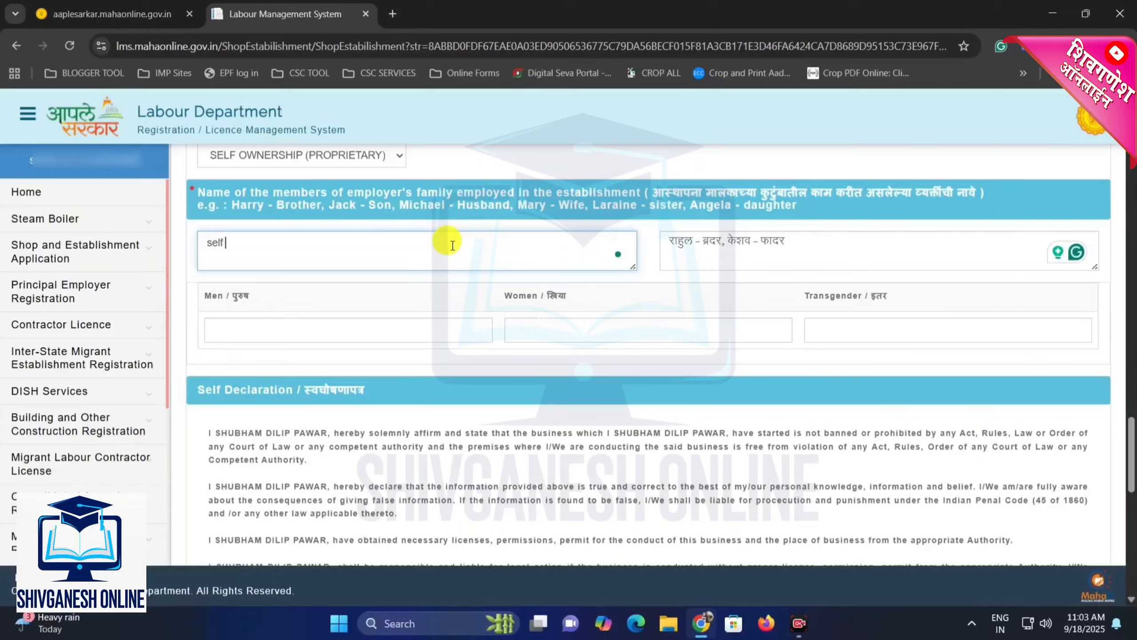
left_click(607, 200)
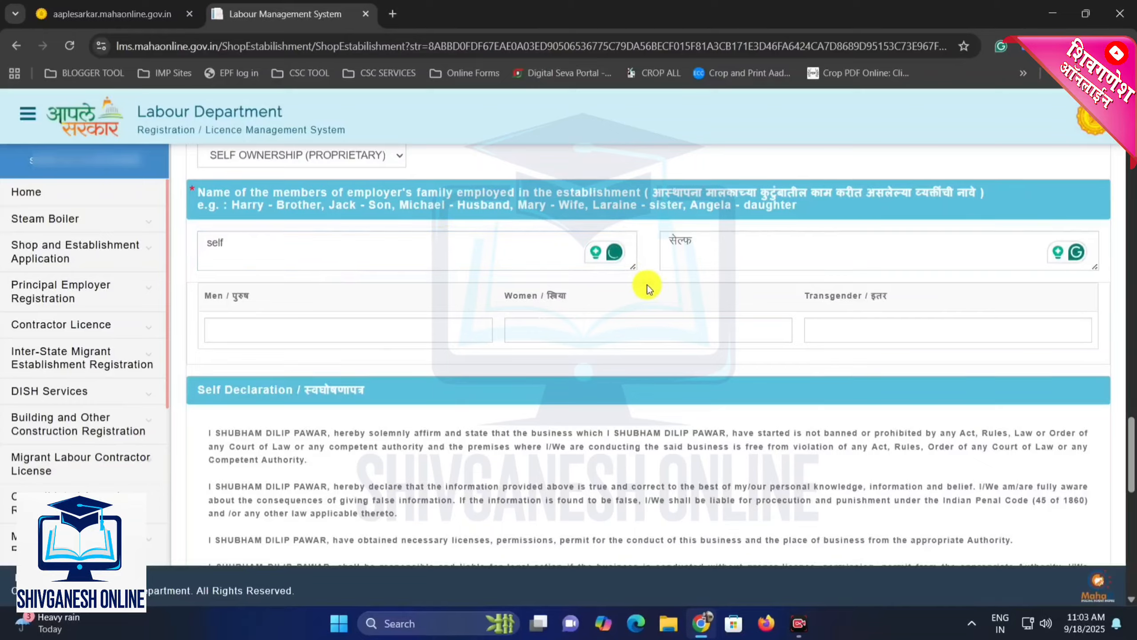
Enter 0 for Men, 1 for Women and 0 for Transgender below the family members' names.
scroll(484, 296, "down", 2)
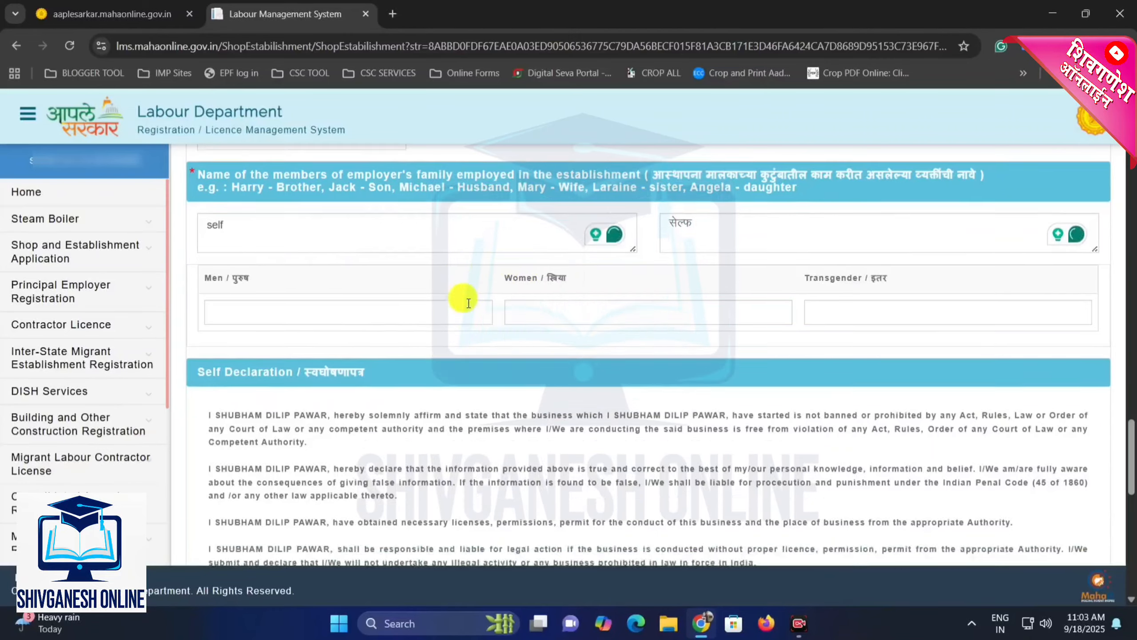
scroll(228, 264, "up", 2)
scroll(237, 273, "down", 2)
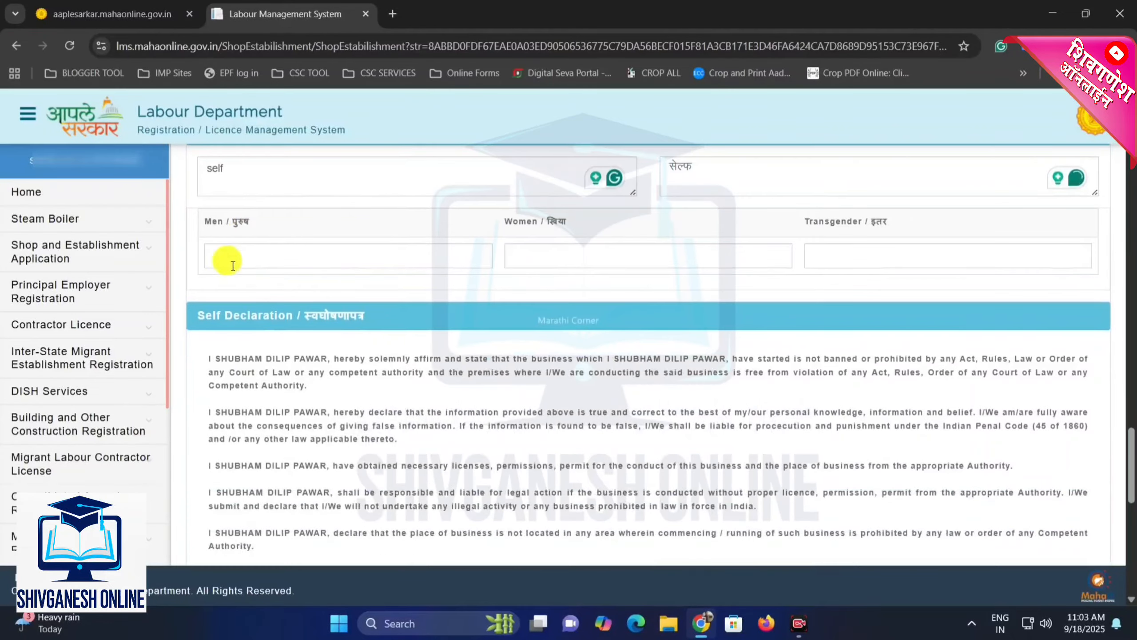
left_click(235, 253)
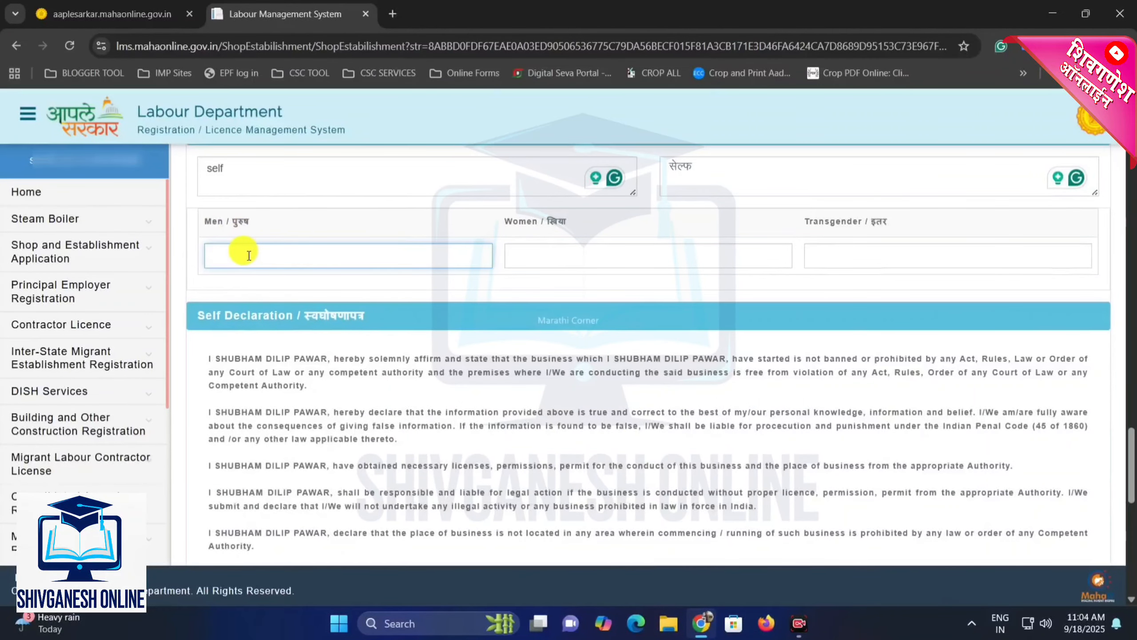
type("0")
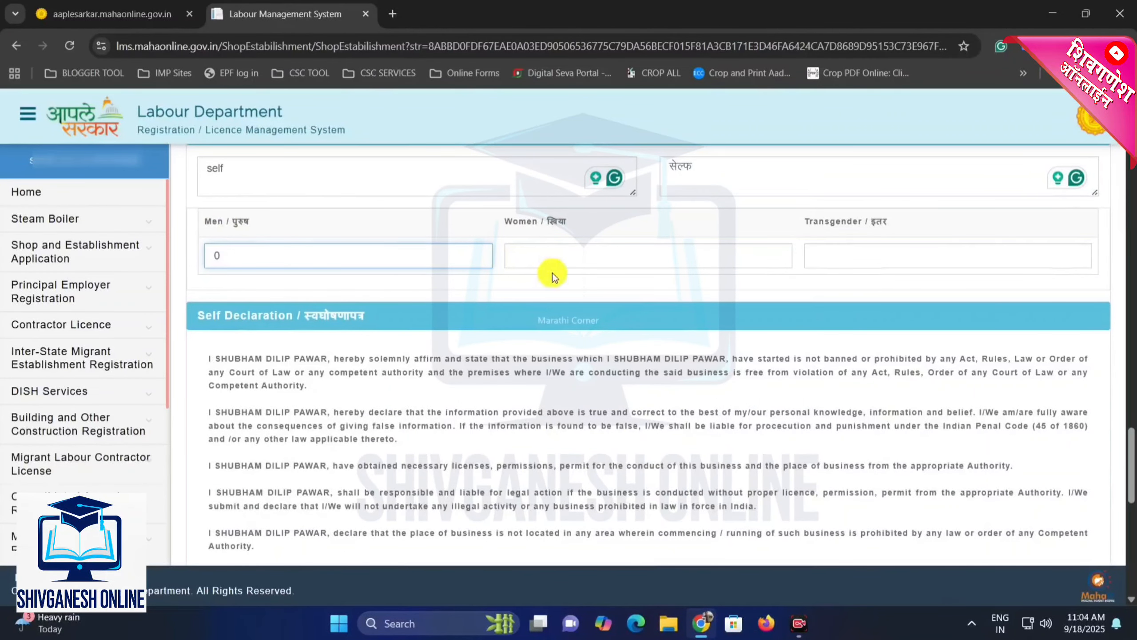
left_click(542, 256)
type("1")
left_click(858, 250)
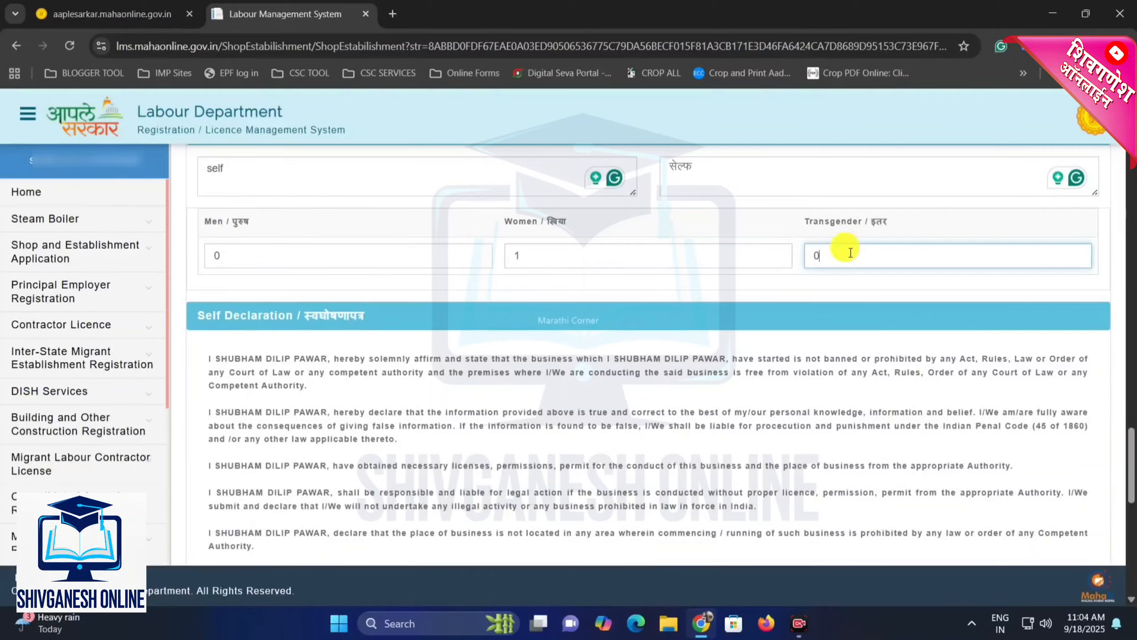
Set the number of men to 5 and revise the number of women.
left_click_drag(264, 259, 174, 272)
type("5")
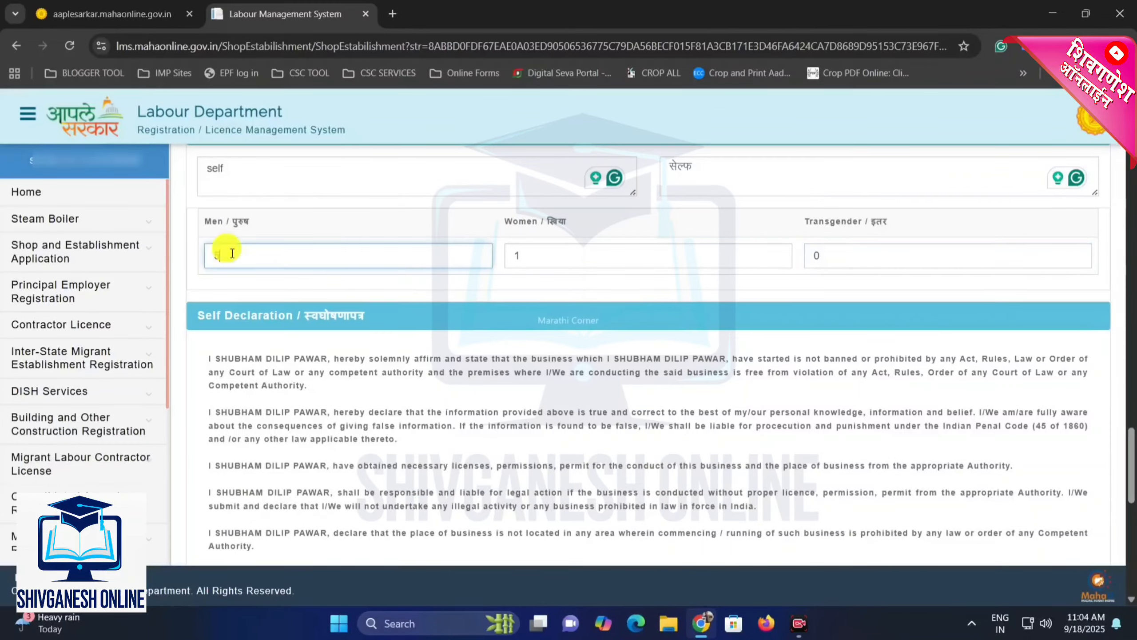
left_click(566, 263)
left_click_drag(566, 263, 502, 271)
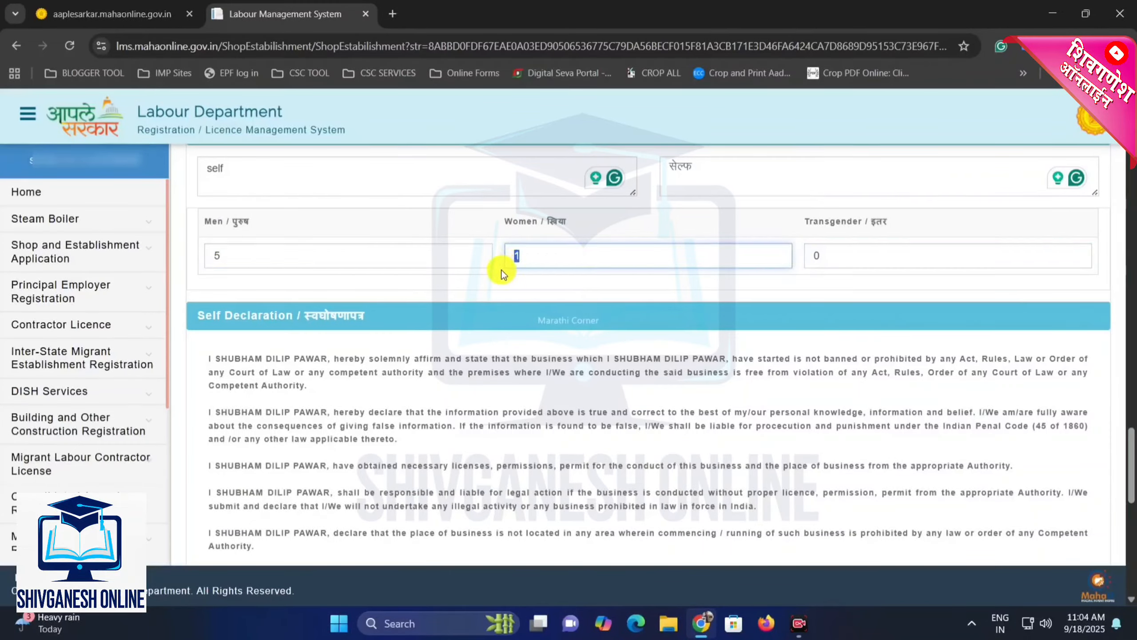
left_click(810, 285)
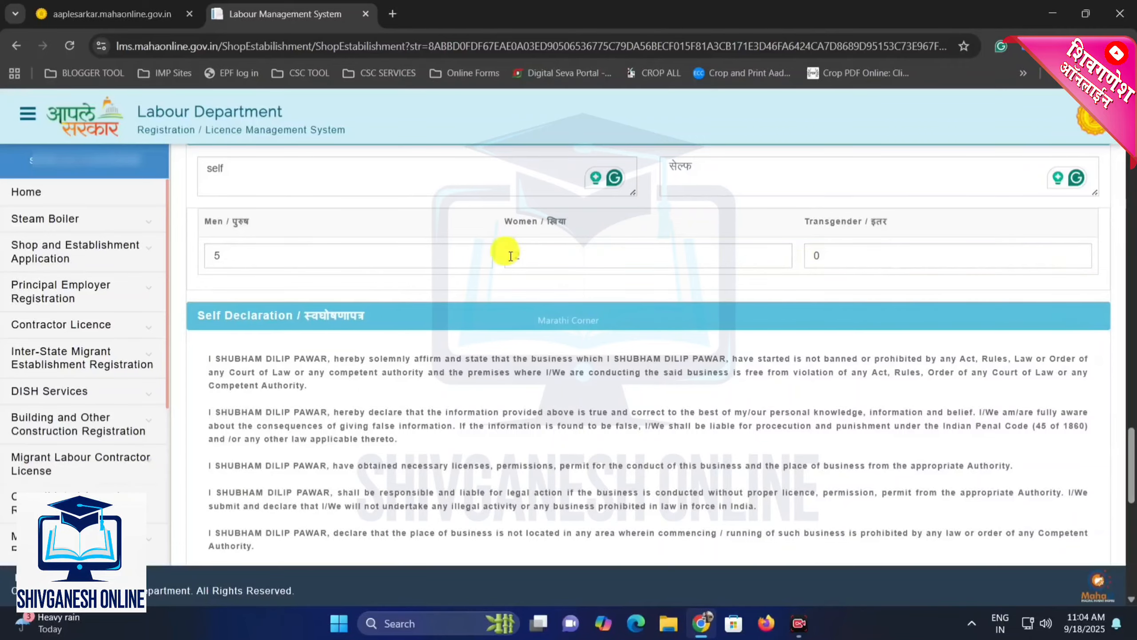
Agree to the self declaration at the end of the application form.
scroll(739, 187, "down", 1)
scroll(743, 192, "down", 10)
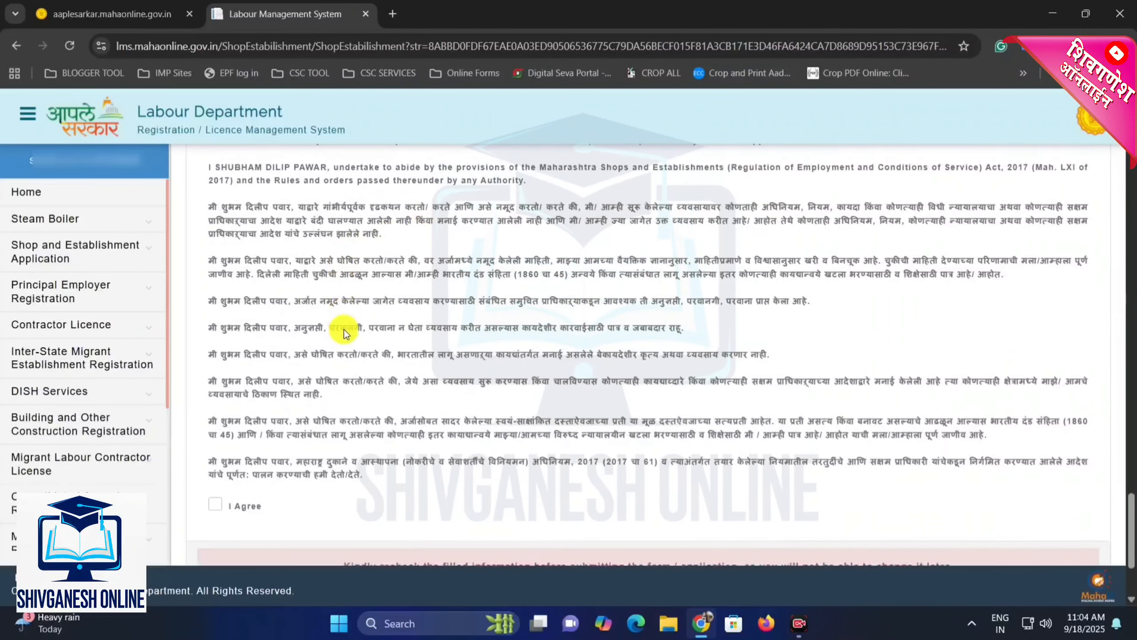
left_click(216, 345)
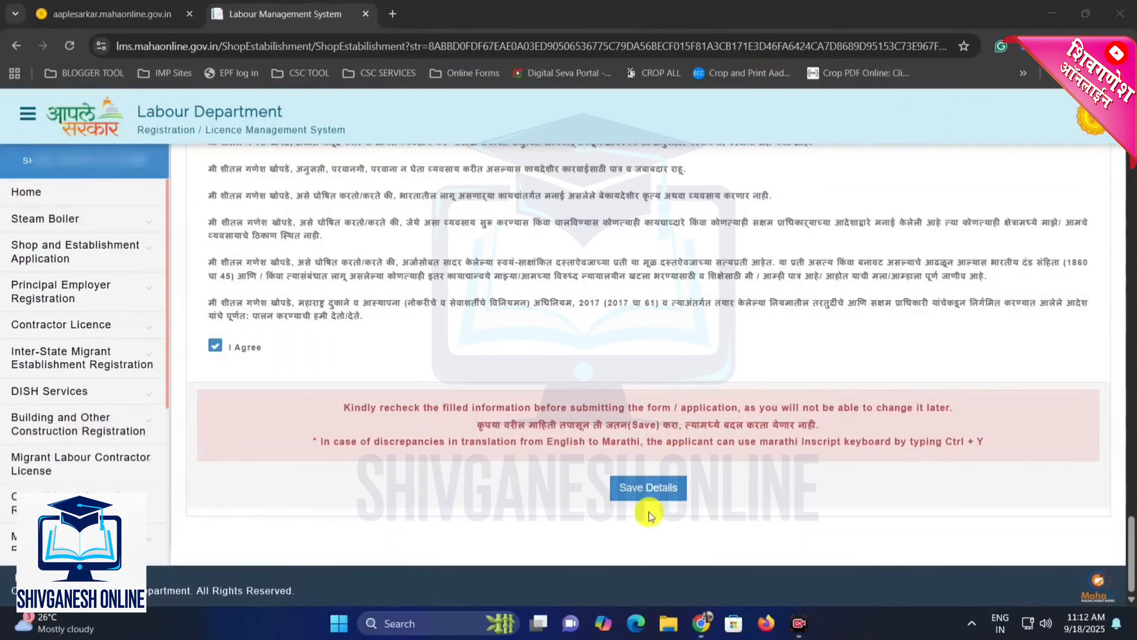
Save the application details, accept the request to recheck the information, and dismiss the application ID message.
left_click(655, 492)
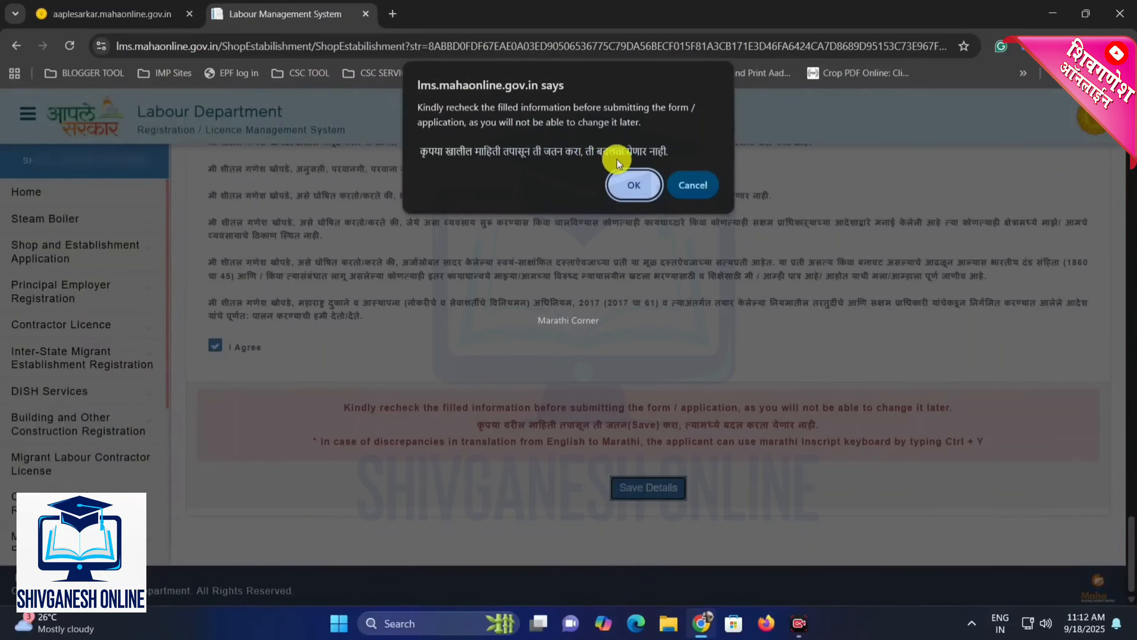
left_click(636, 188)
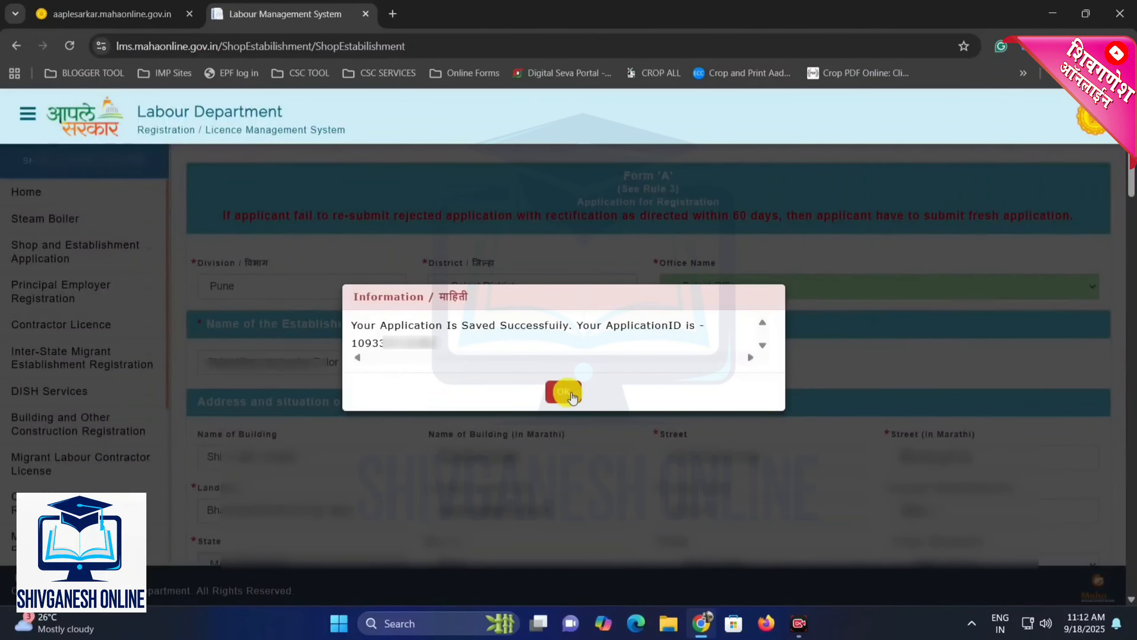
left_click_drag(350, 325, 693, 330)
left_click(661, 338)
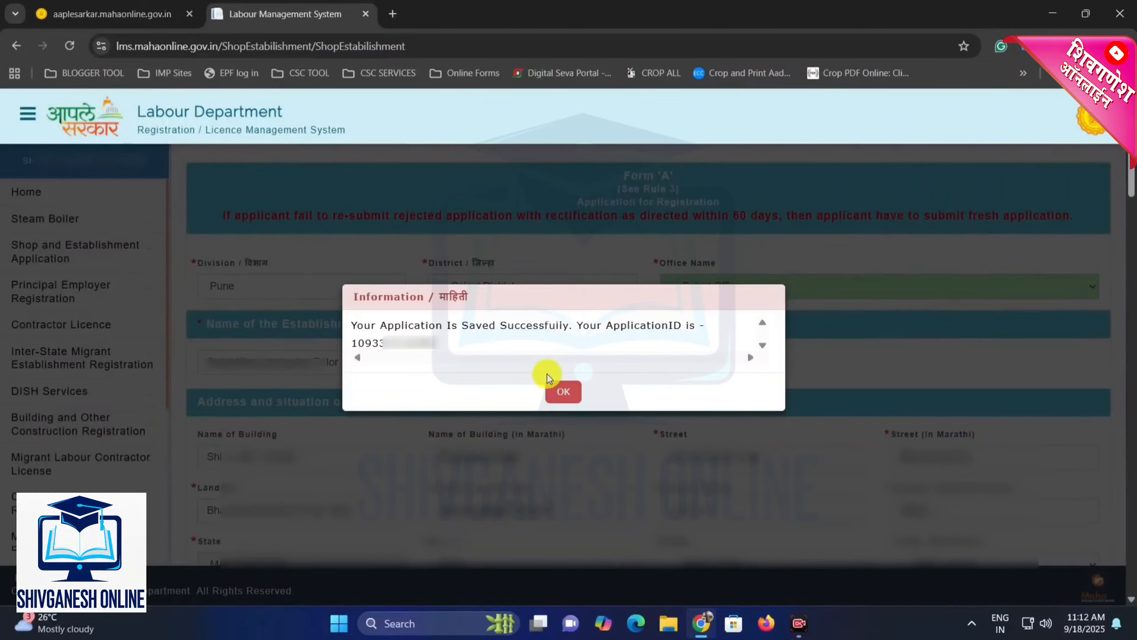
left_click(559, 392)
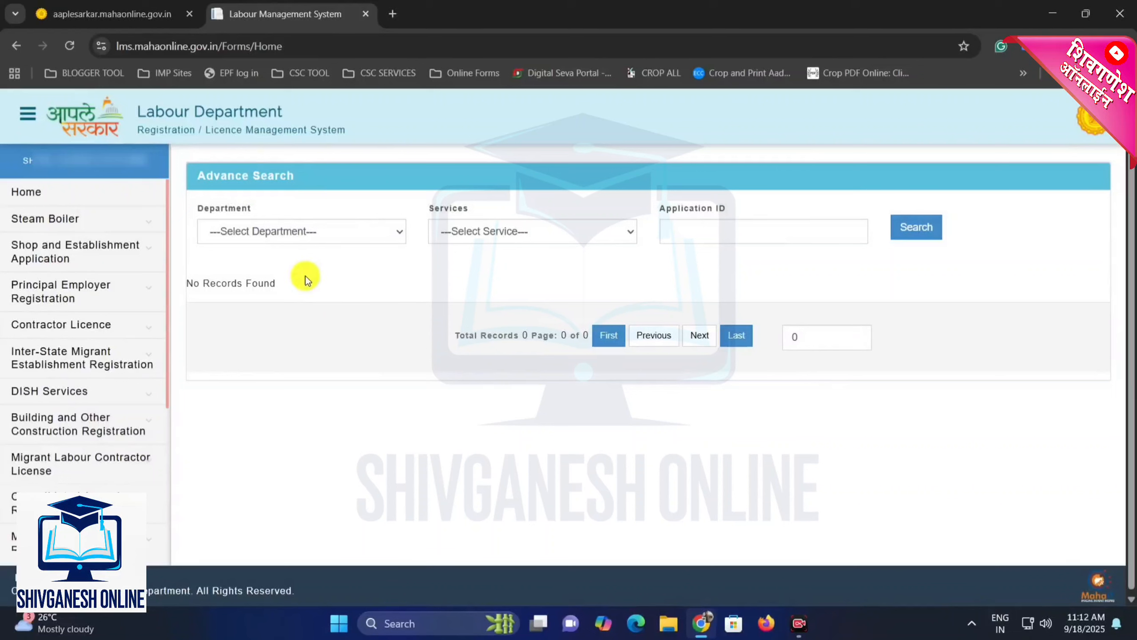
Search applications under department SHOP and service Registration of Shop and Establishment, and check the listed application's registration number and status.
left_click_drag(214, 176, 281, 192)
left_click(320, 200)
left_click(286, 240)
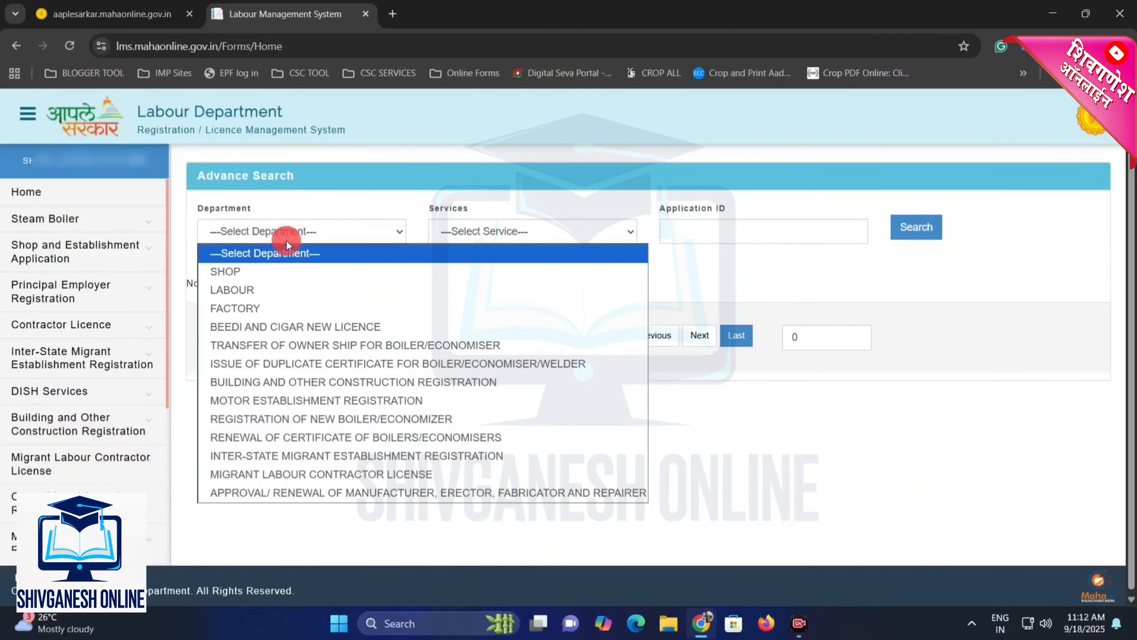
left_click(284, 273)
left_click(531, 237)
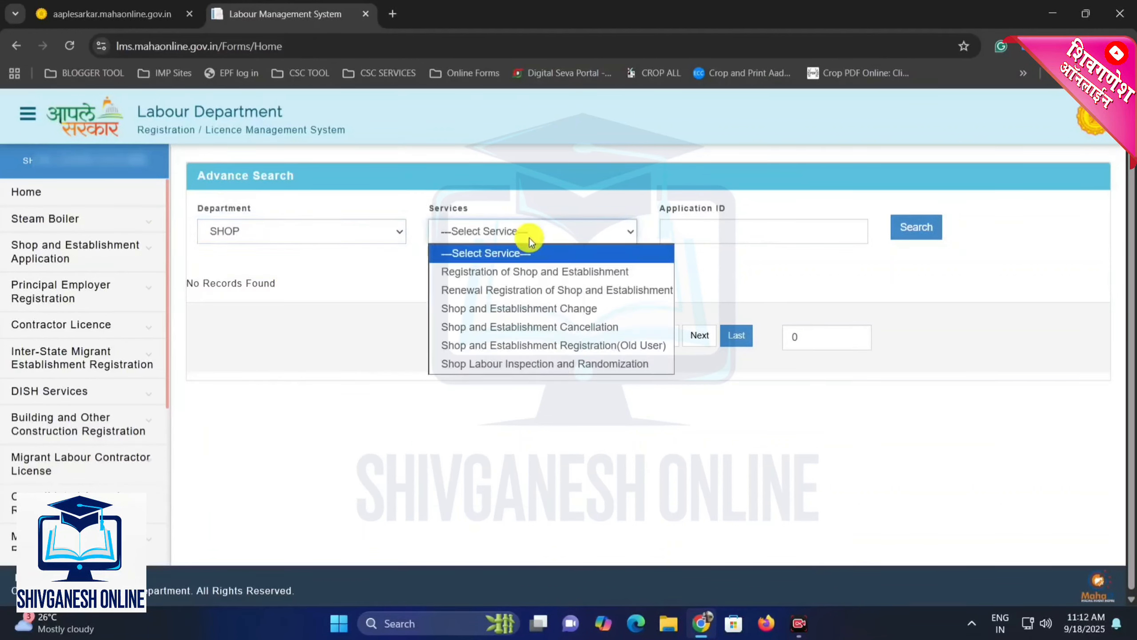
left_click(597, 278)
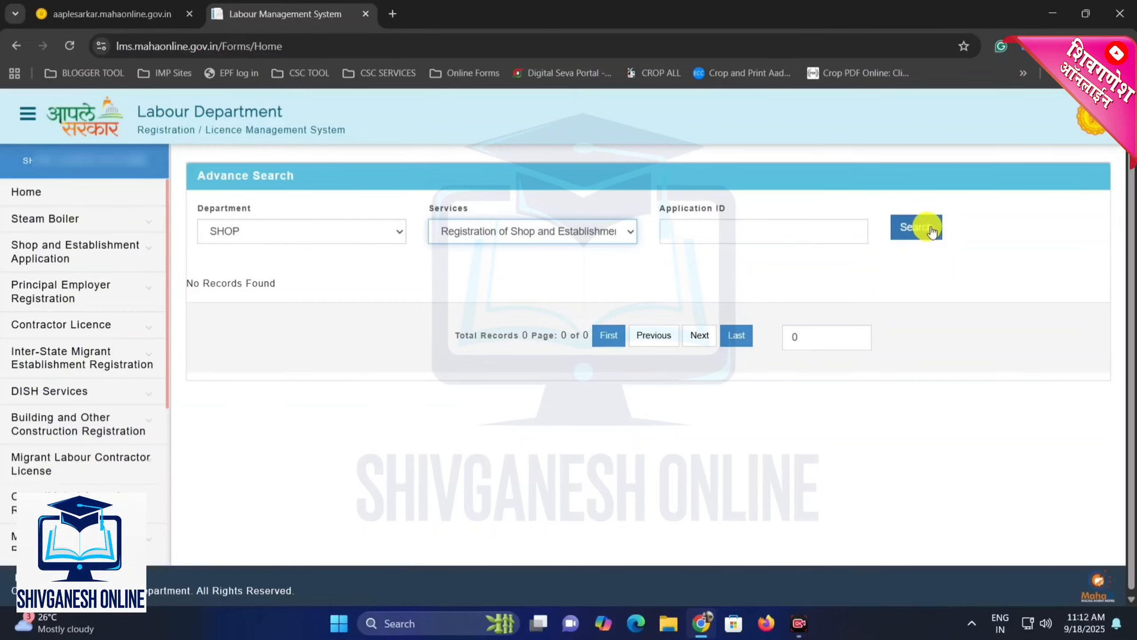
left_click(916, 227)
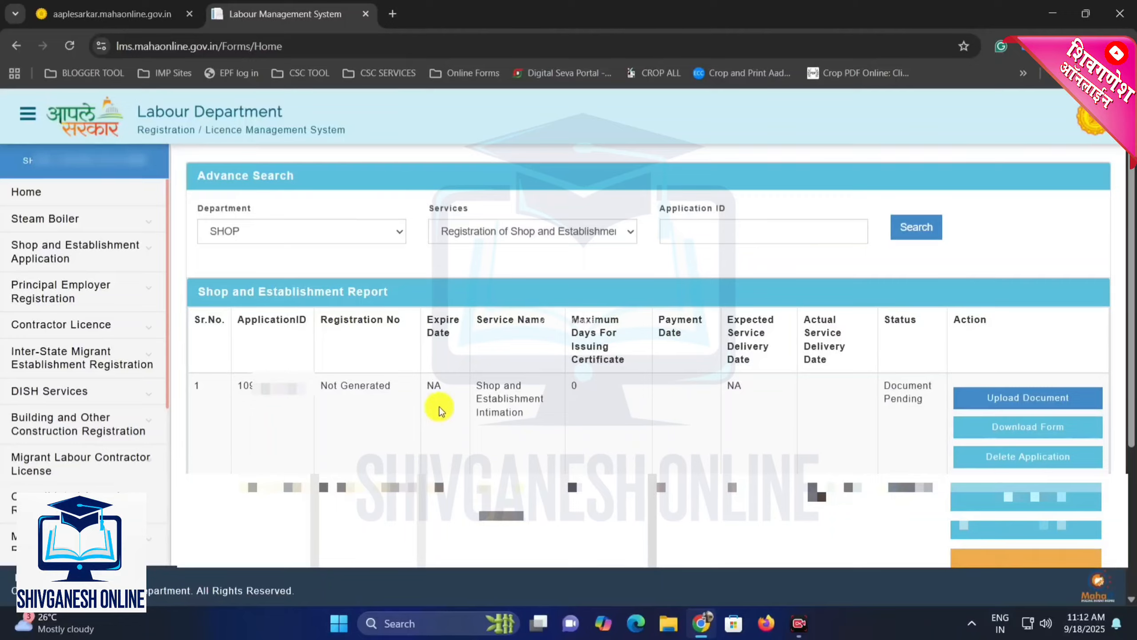
left_click_drag(337, 386, 400, 387)
left_click(478, 430)
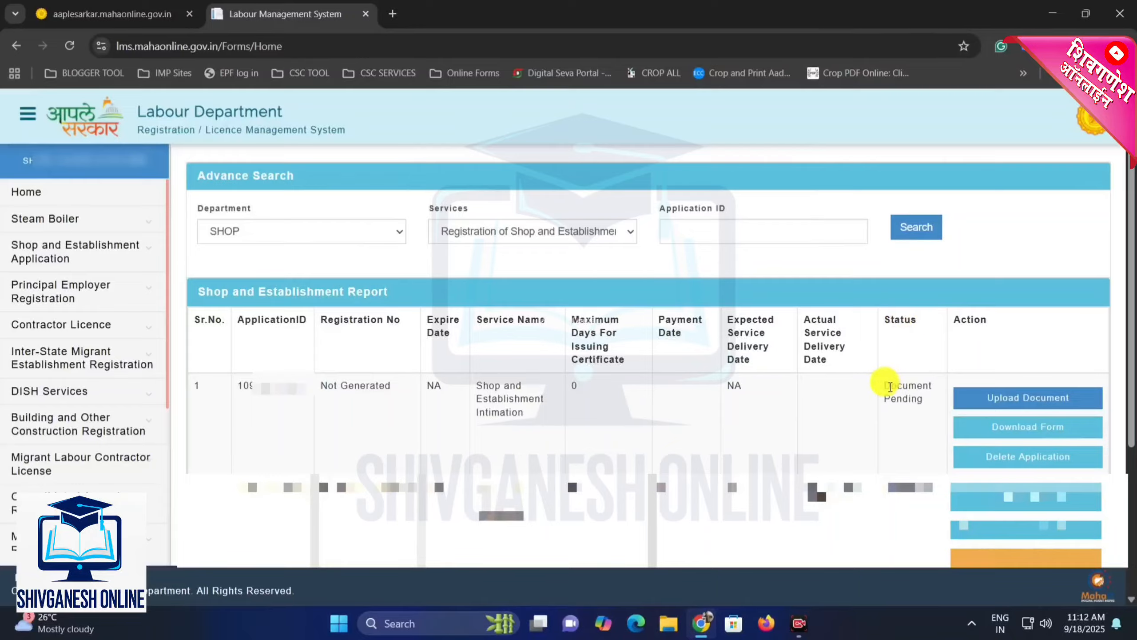
left_click_drag(885, 386, 925, 393)
left_click(926, 414)
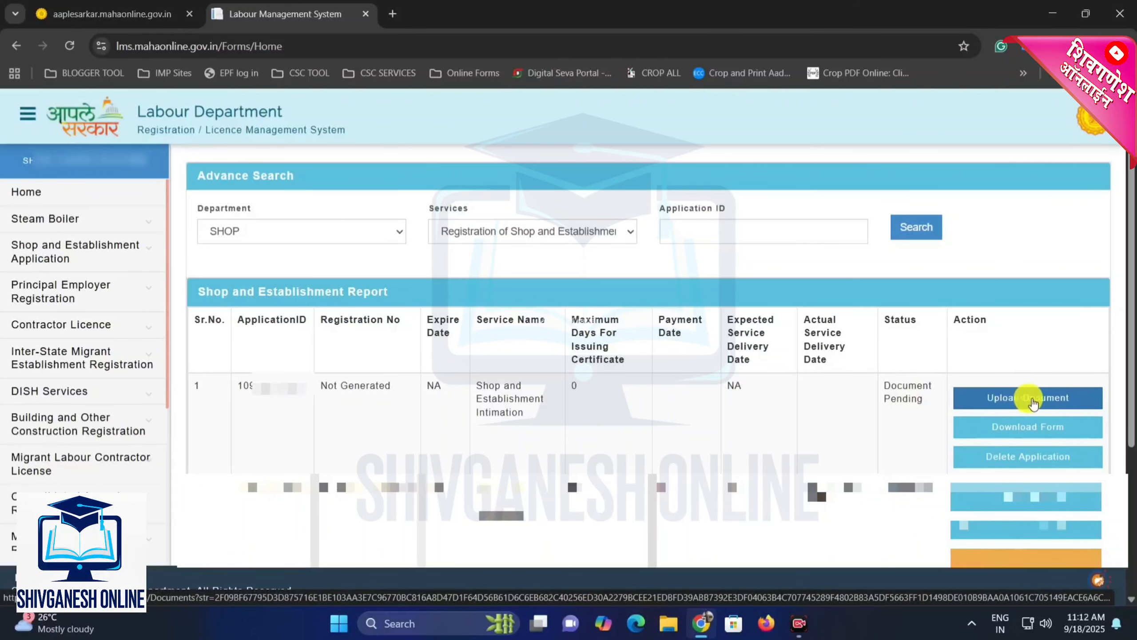
Open document upload for the pending shop application and check the file size limits for the photograph and signature.
left_click(1052, 402)
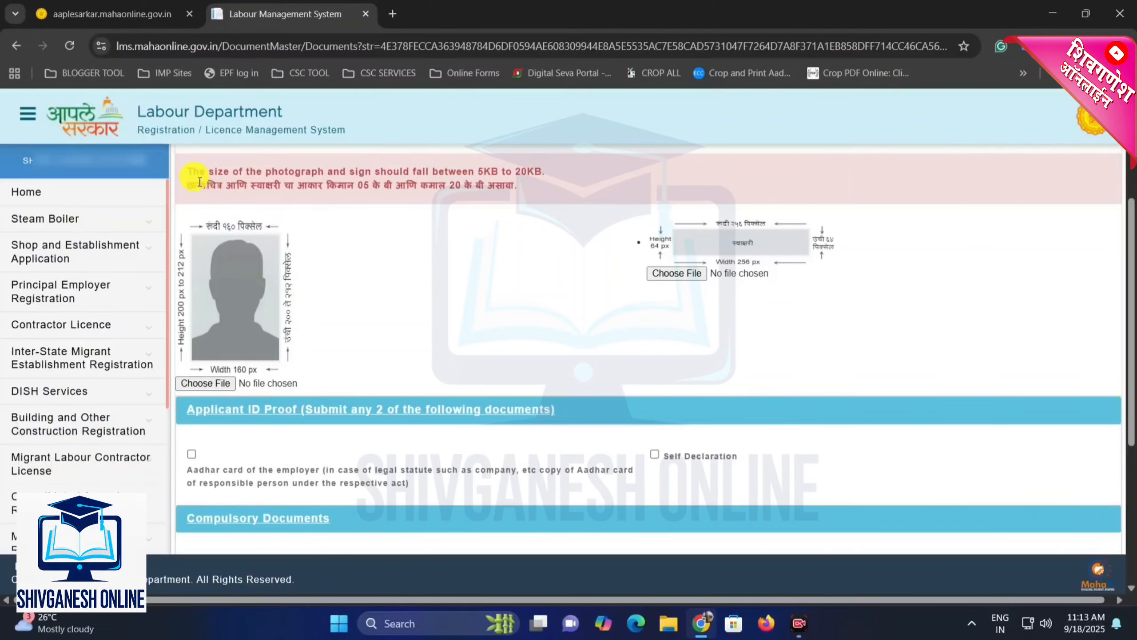
left_click_drag(192, 171, 515, 172)
left_click(518, 173)
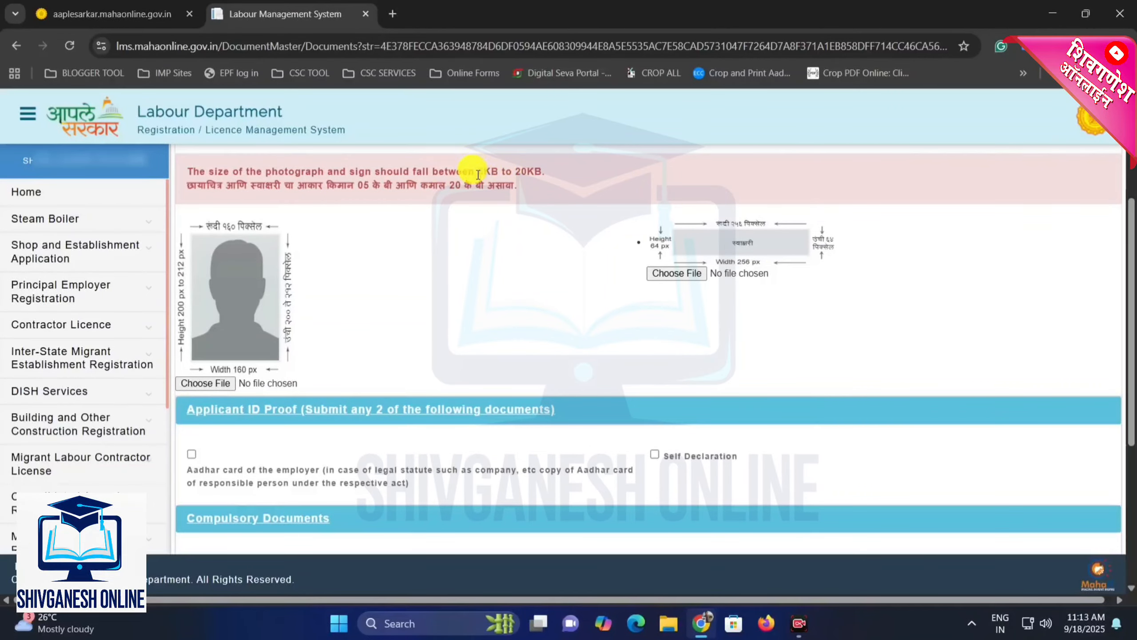
left_click_drag(478, 174, 543, 174)
left_click(560, 183)
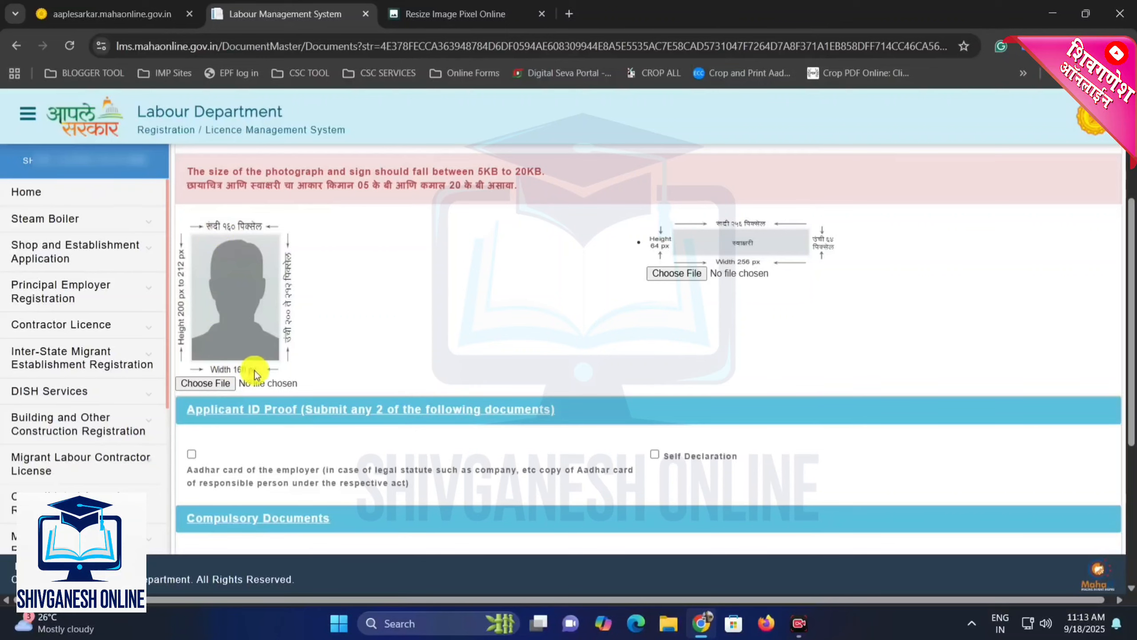
Switch to the Pi7 image resizer and set the photograph dimensions to 160 px wide by 200 px high.
left_click(489, 8)
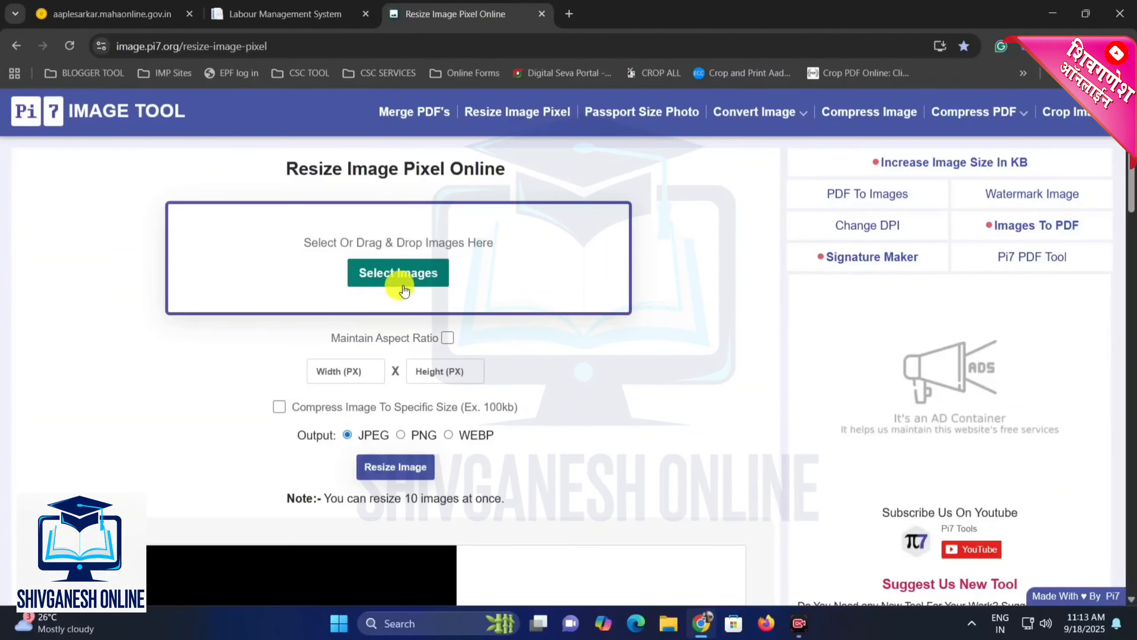
left_click(345, 368)
left_click(329, 4)
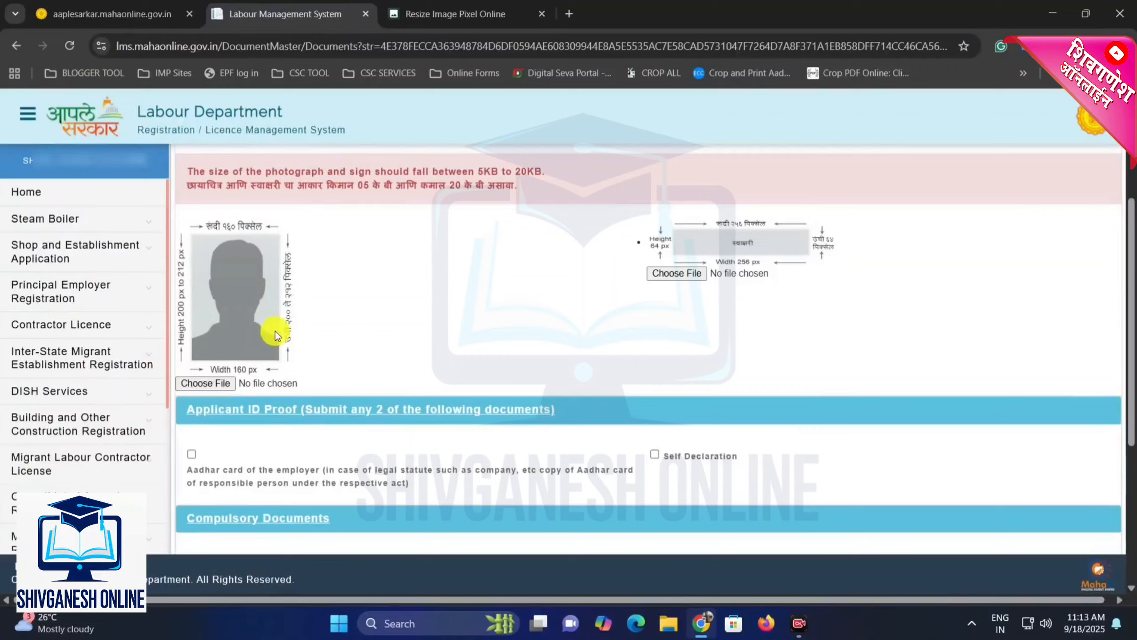
left_click(448, 8)
left_click(1000, 161)
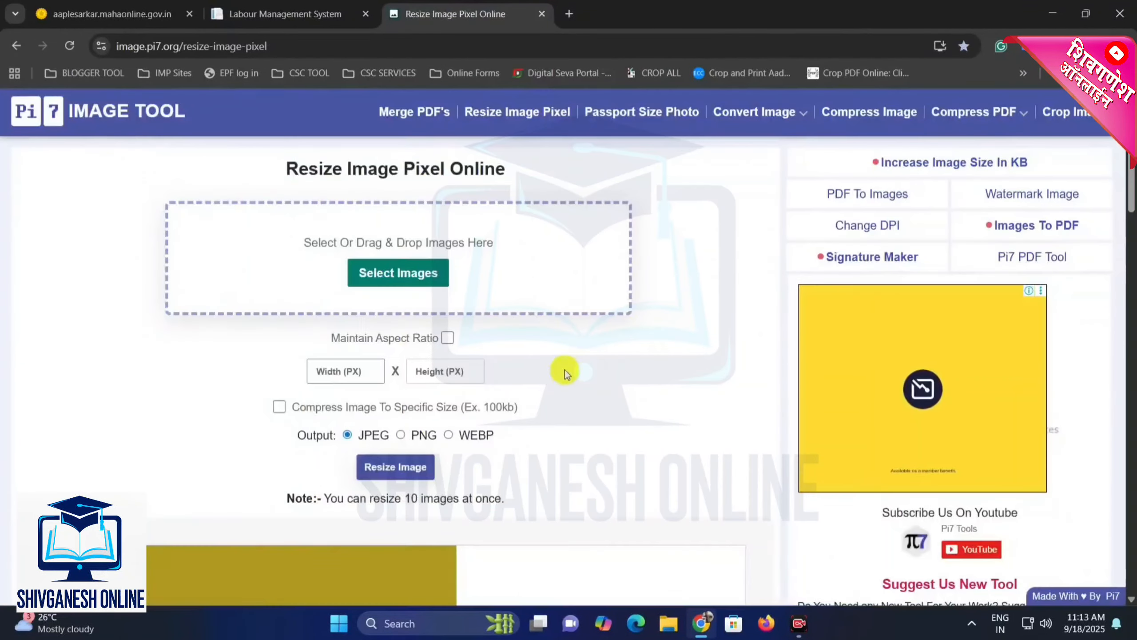
left_click(355, 371)
type("160")
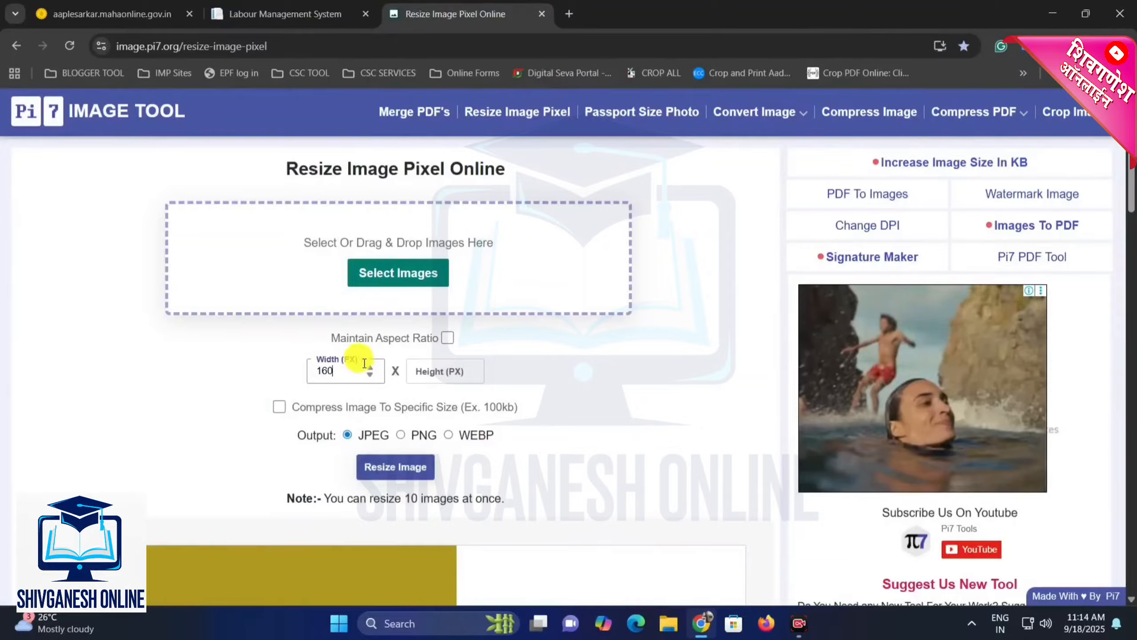
left_click(438, 374)
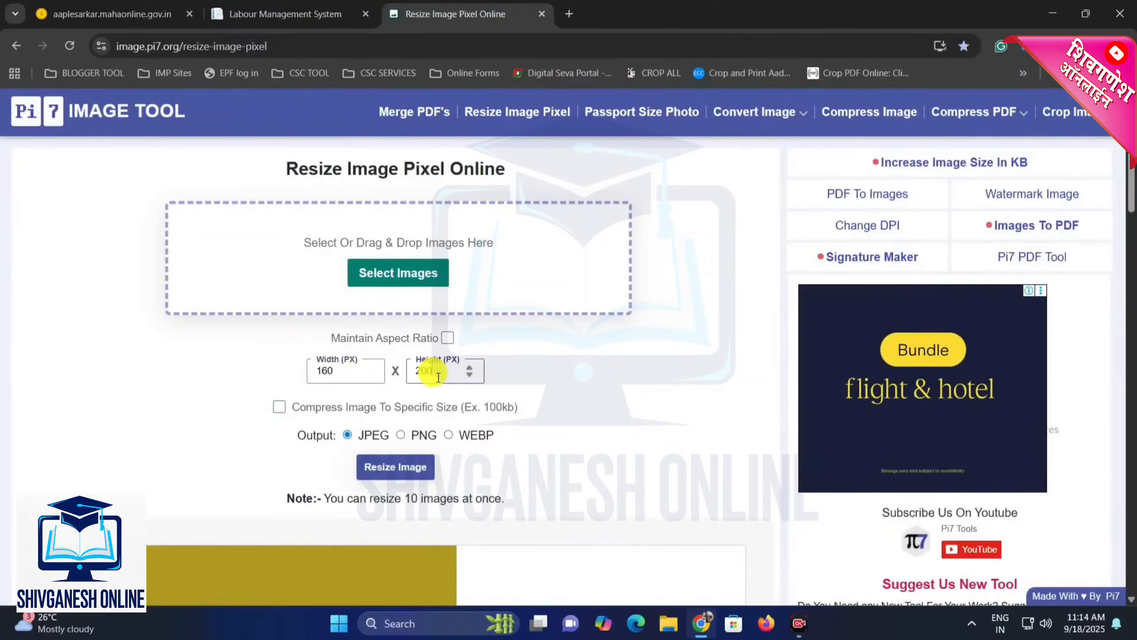
type("200")
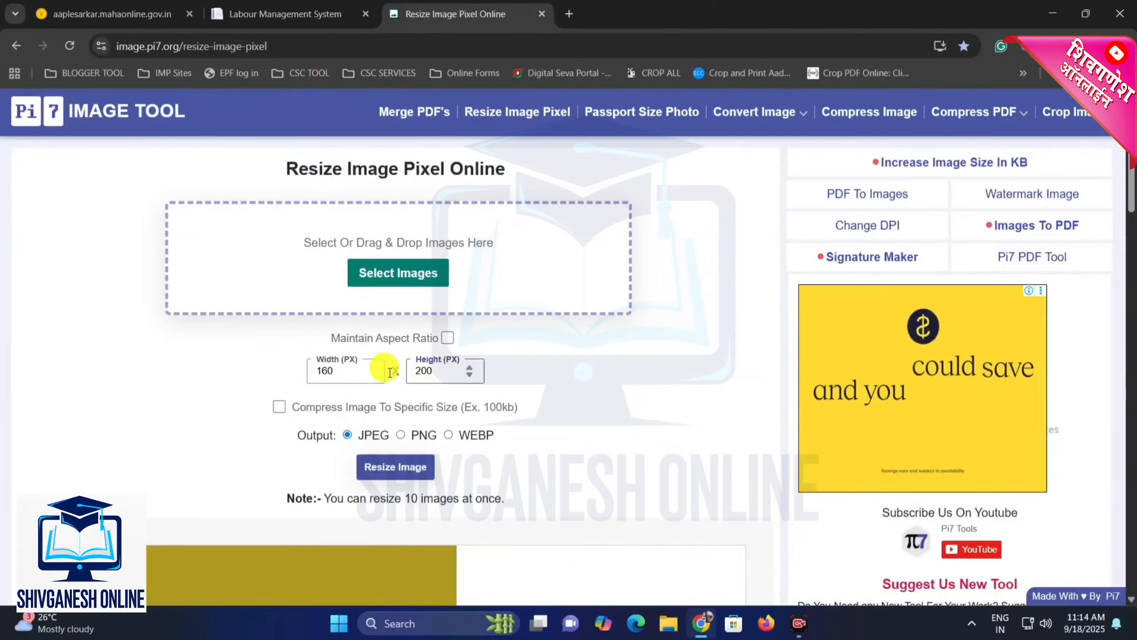
Enable compression to a specific size of 18 KB, checking the portal's allowed size range, and keep JPEG output.
left_click(287, 406)
left_click(443, 407)
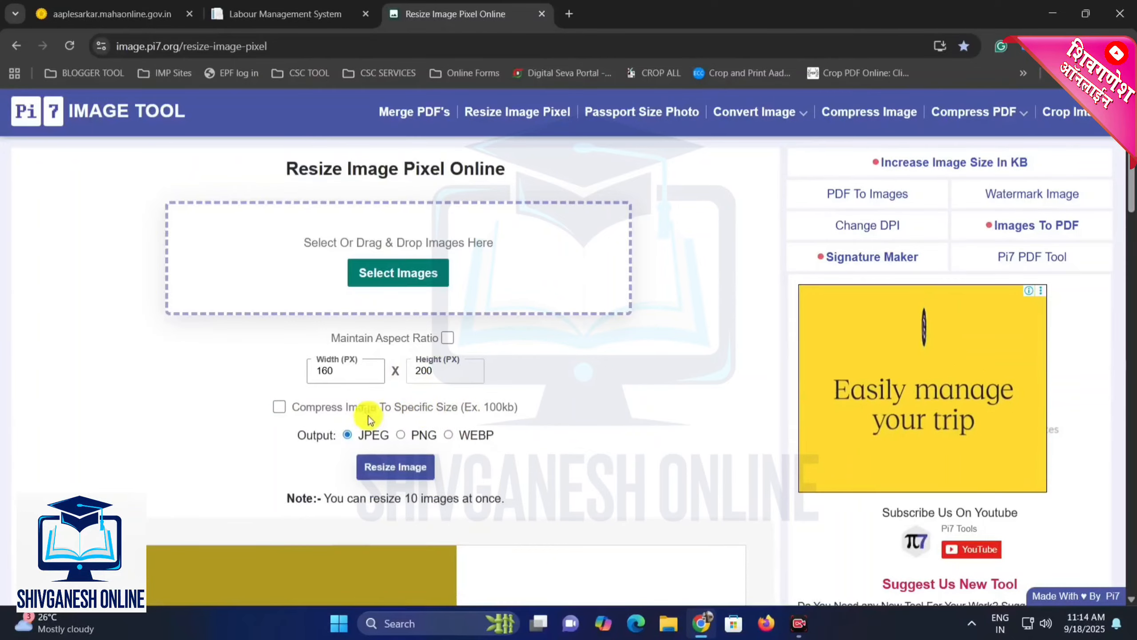
left_click(280, 406)
left_click(293, 5)
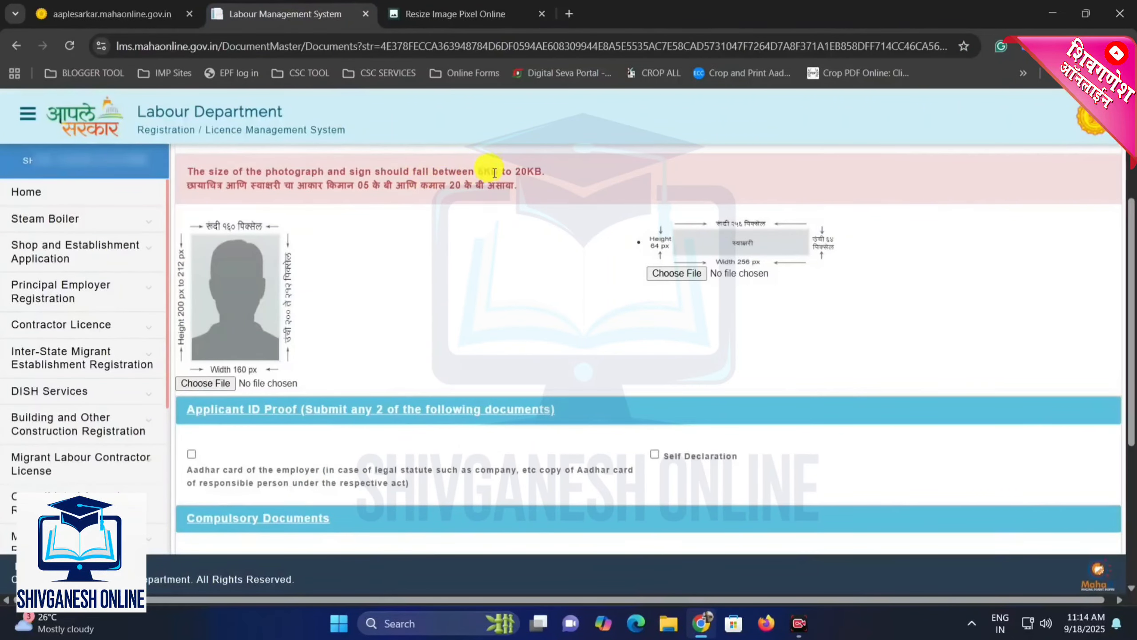
left_click_drag(478, 172, 527, 172)
left_click(460, 5)
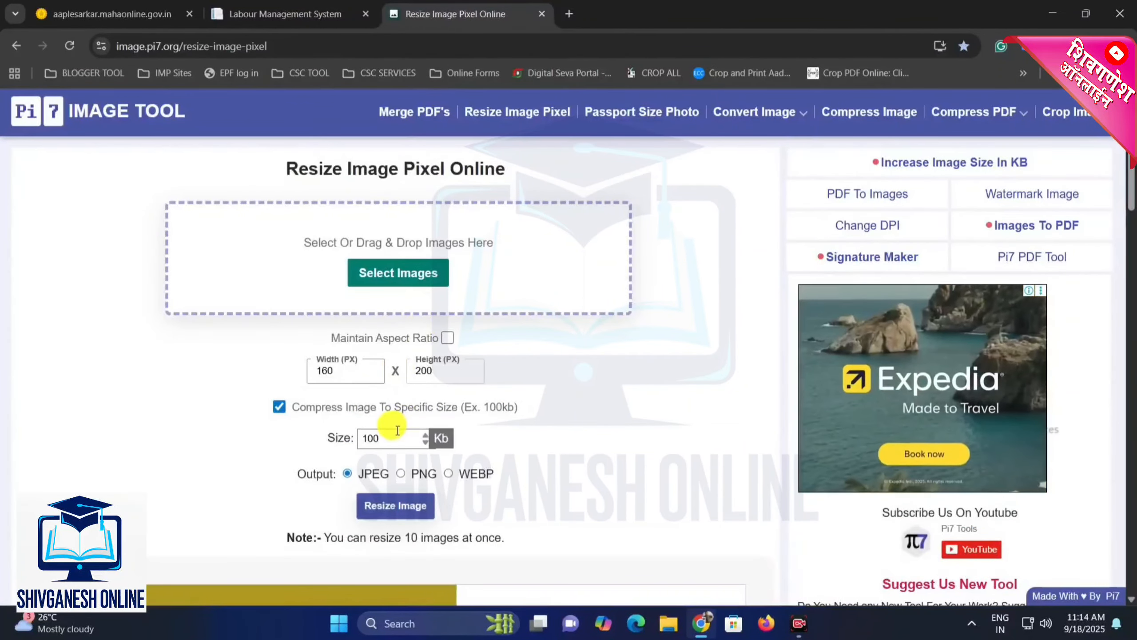
double_click(359, 438)
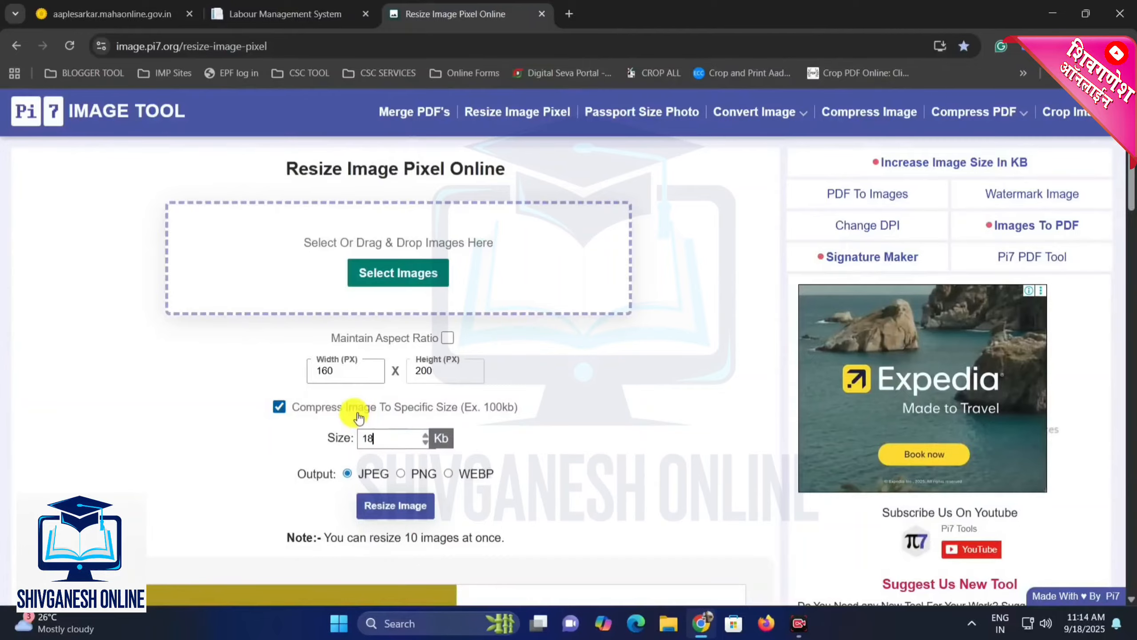
left_click(370, 481)
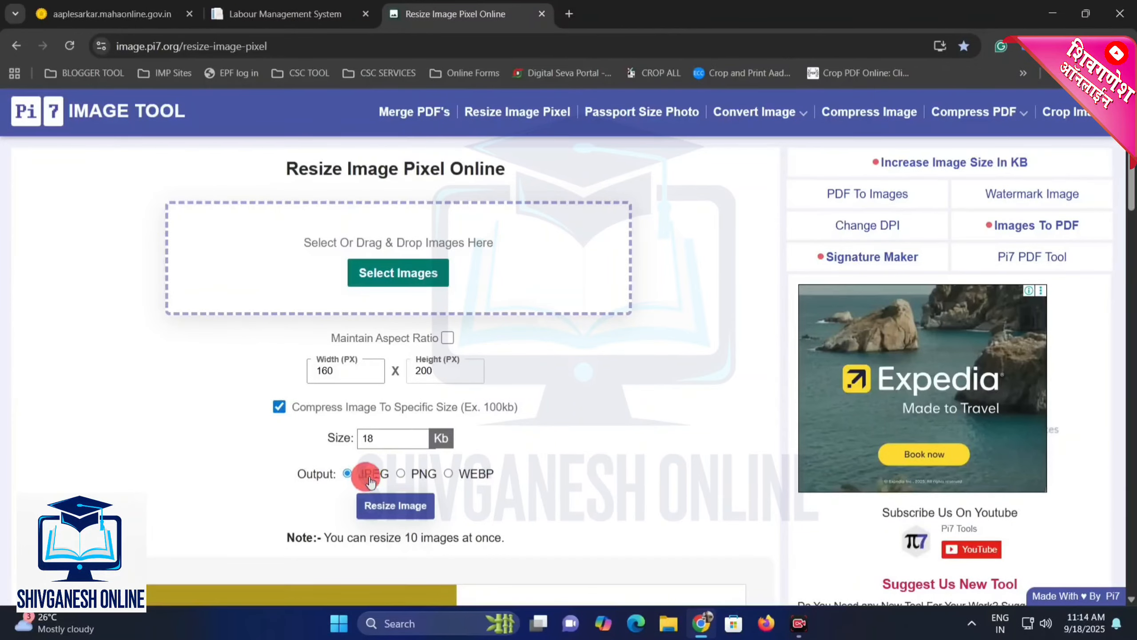
double_click(363, 474)
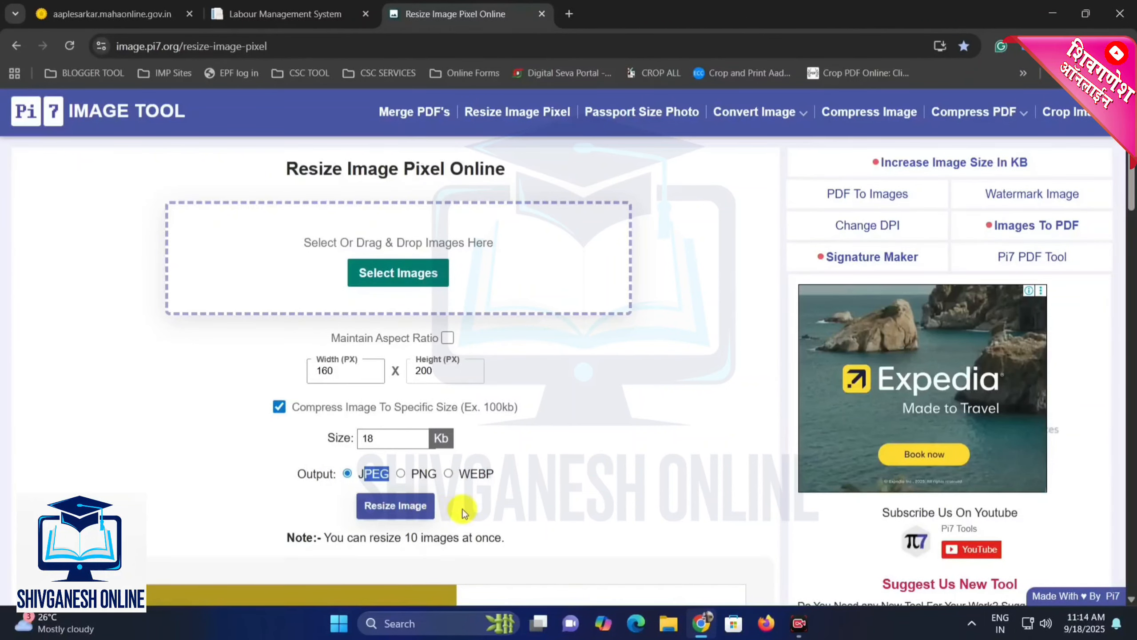
Check the portal's signature dimensions and set the image resizer to 256 px wide by 64 px high.
left_click(269, 13)
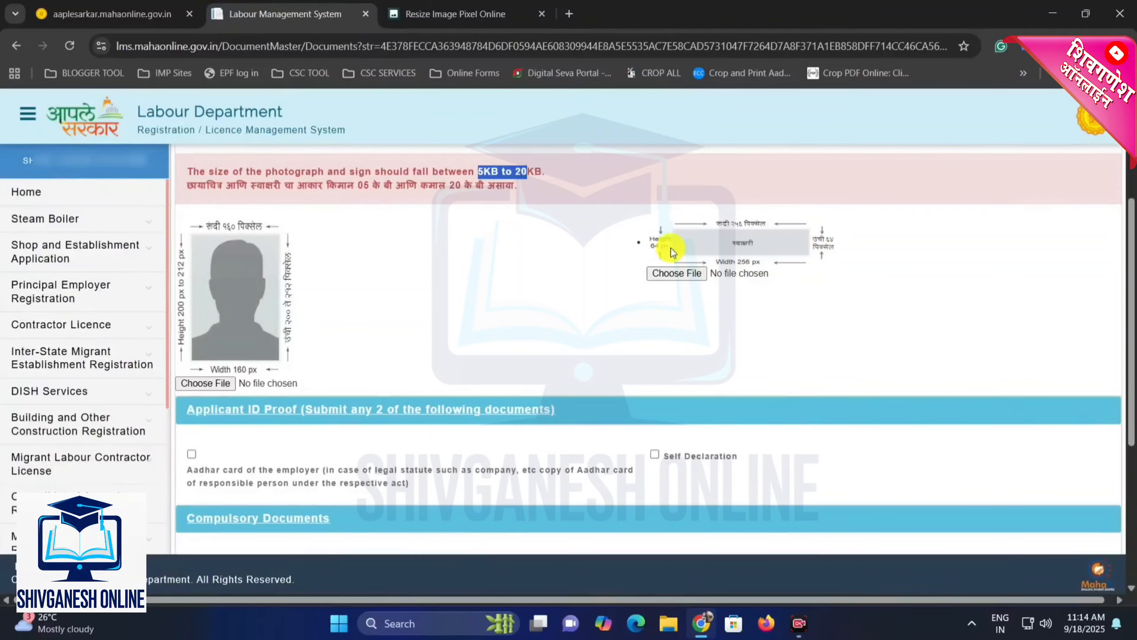
left_click(455, 13)
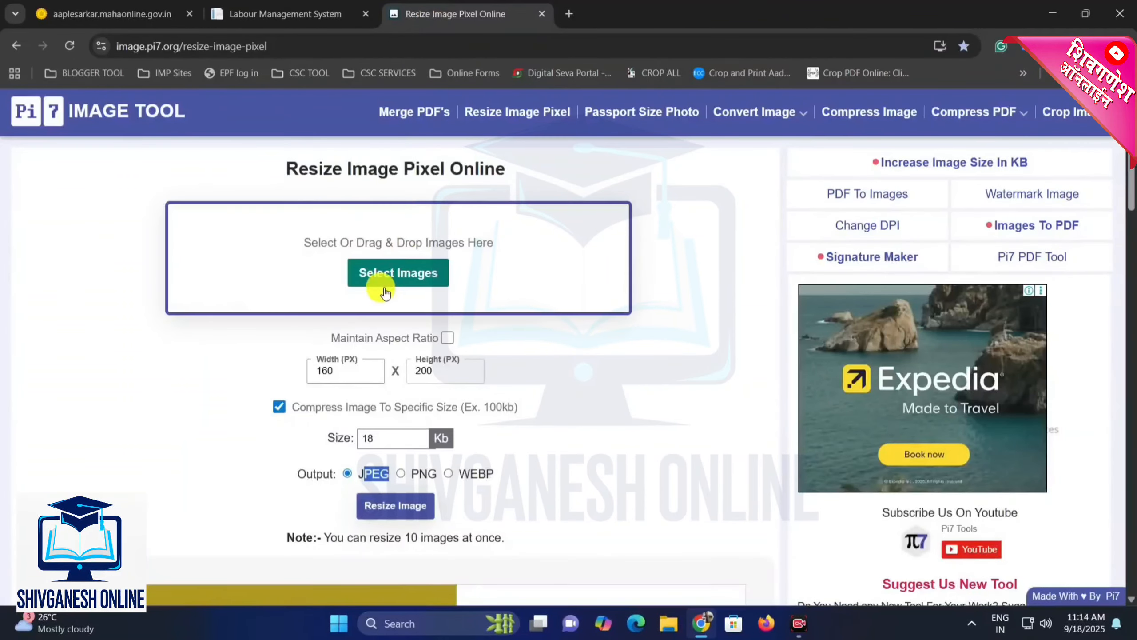
left_click_drag(327, 371, 406, 368)
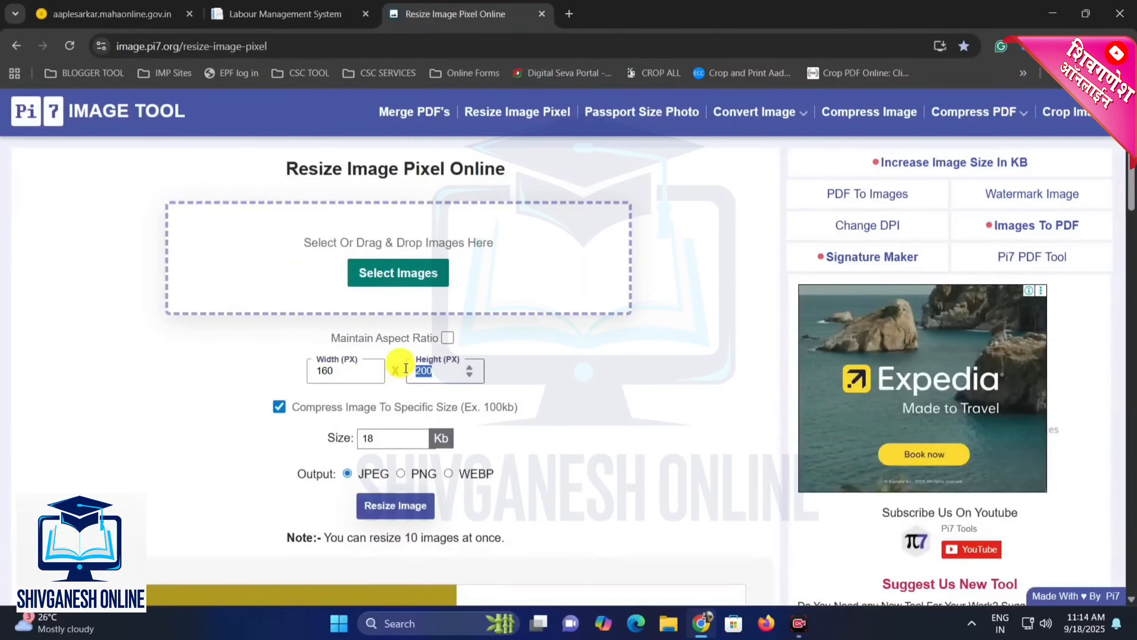
left_click(285, 13)
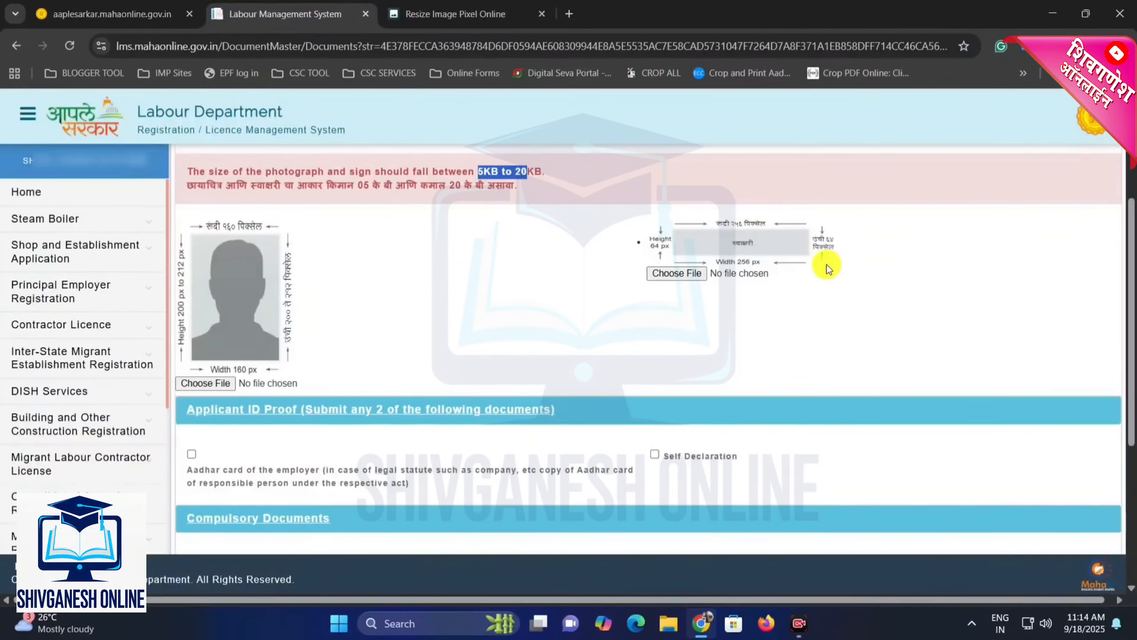
left_click(453, 14)
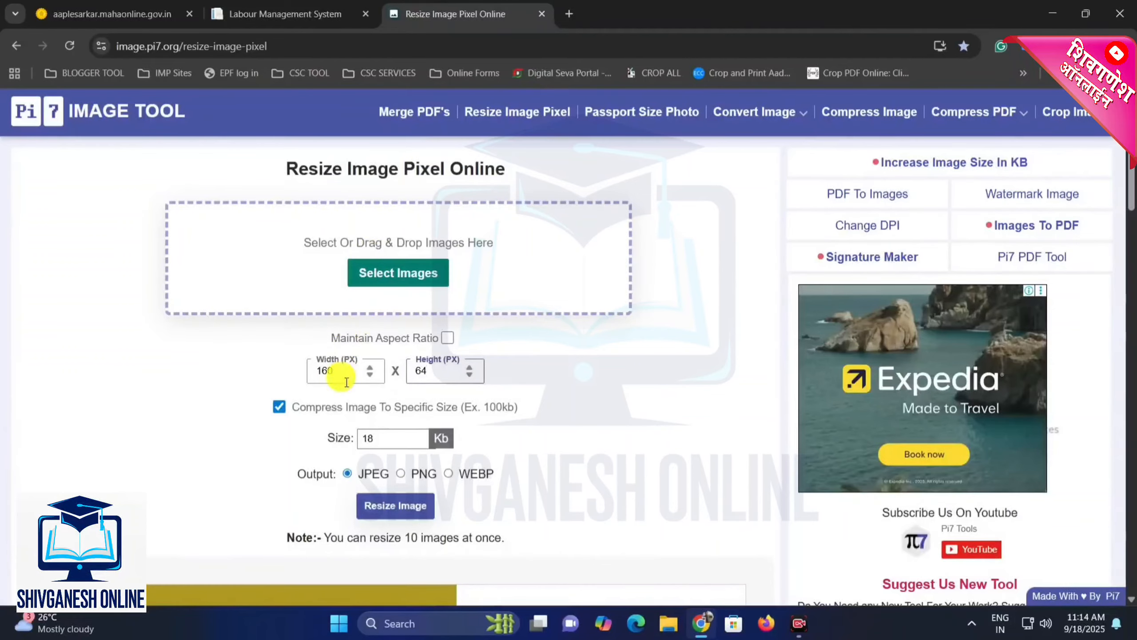
left_click_drag(335, 371, 310, 376)
type("256")
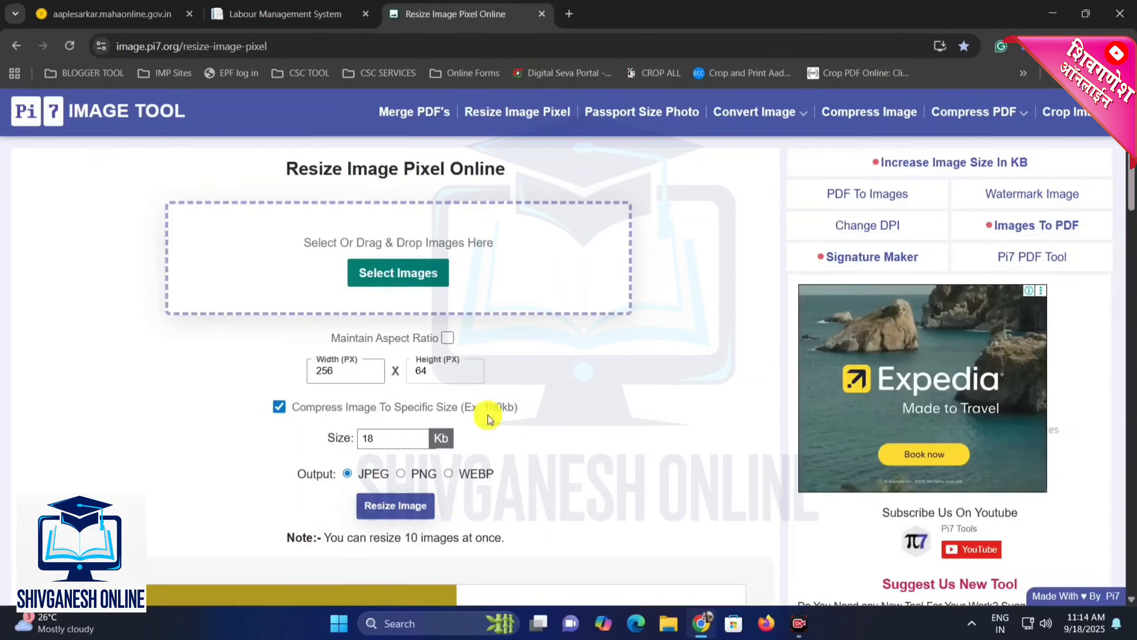
Return to the Labour Department portal and read the compulsory requirement for the establishment photo with the Marathi name board.
left_click(320, 7)
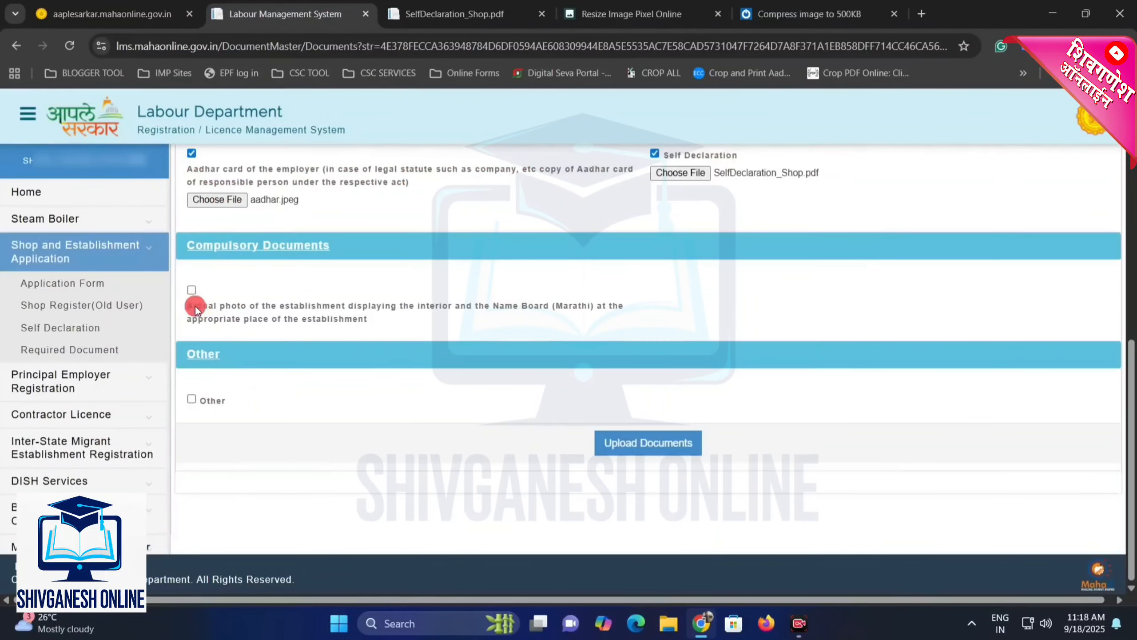
left_click_drag(196, 305, 572, 309)
left_click(507, 307)
left_click(469, 304)
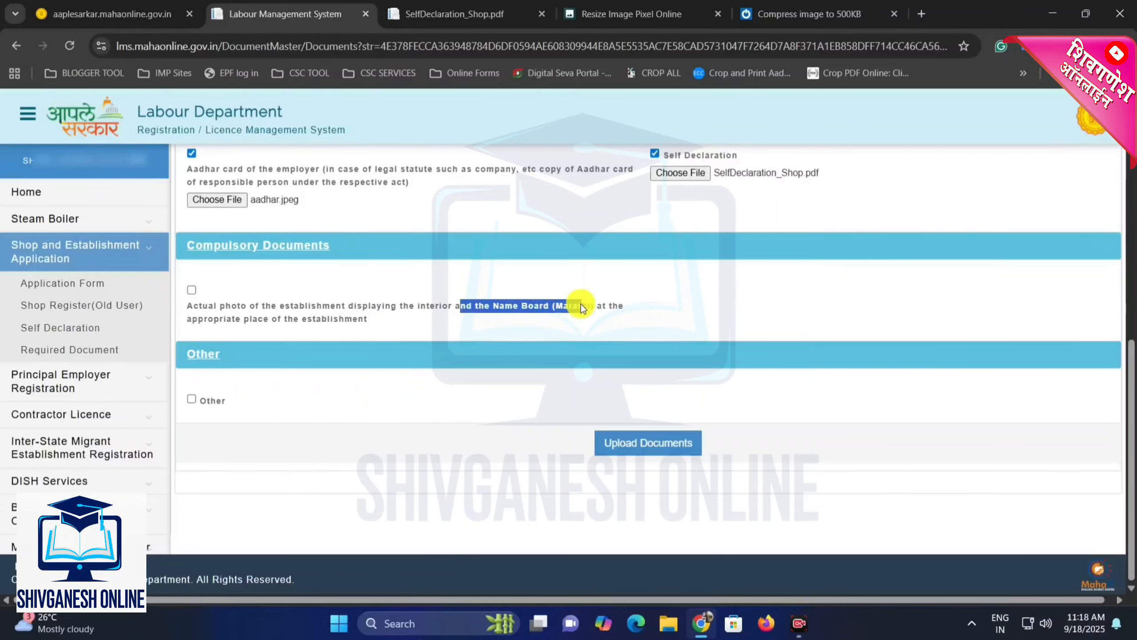
left_click(599, 309)
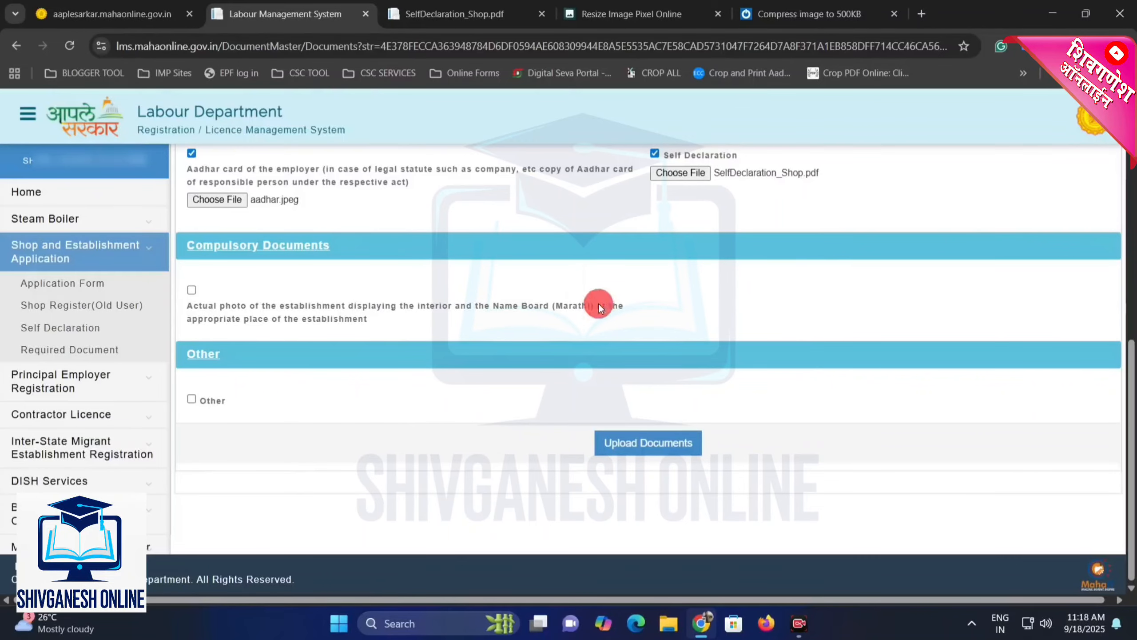
left_click(560, 309)
Attach shop.jpeg as the actual establishment photo, upload the documents, and dismiss the upload message.
left_click(191, 290)
scroll(251, 330, "down", 1)
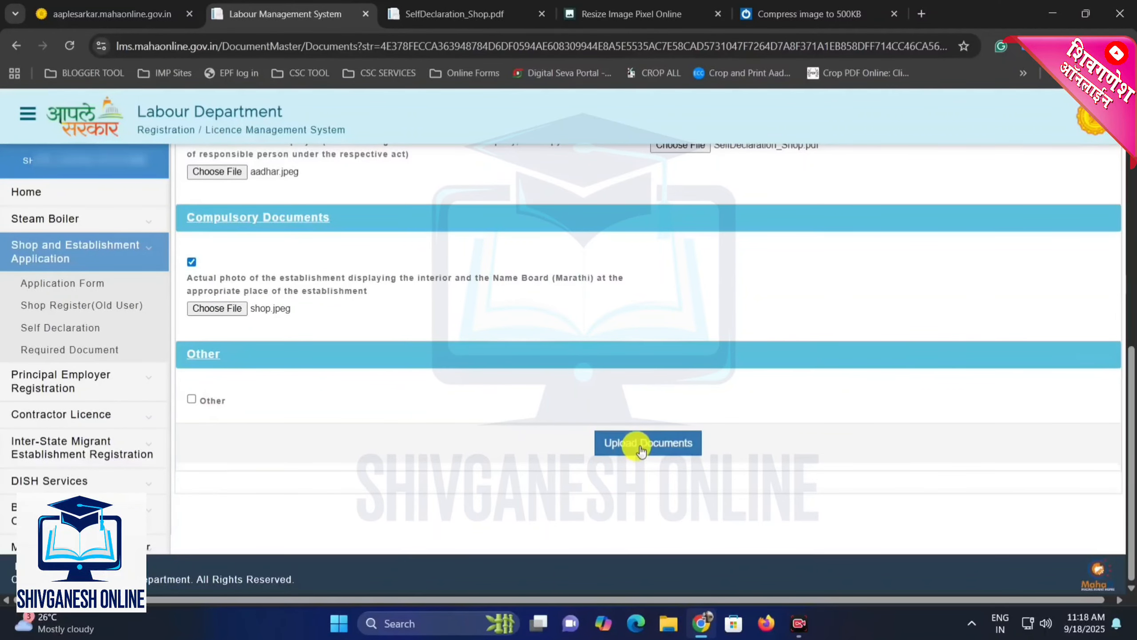
left_click(641, 449)
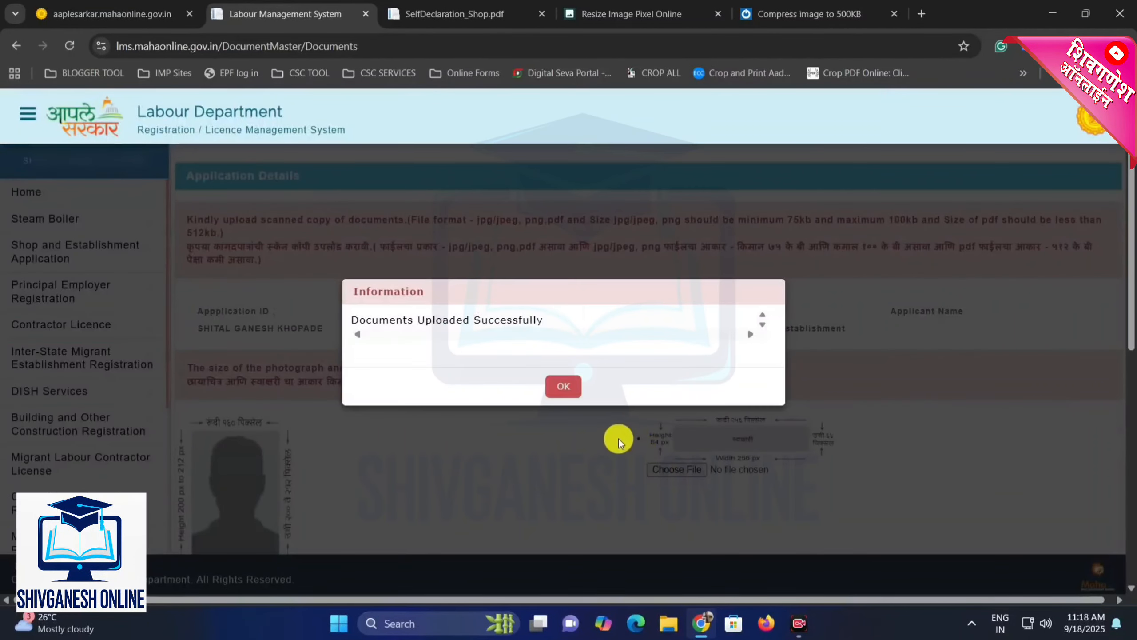
left_click(575, 390)
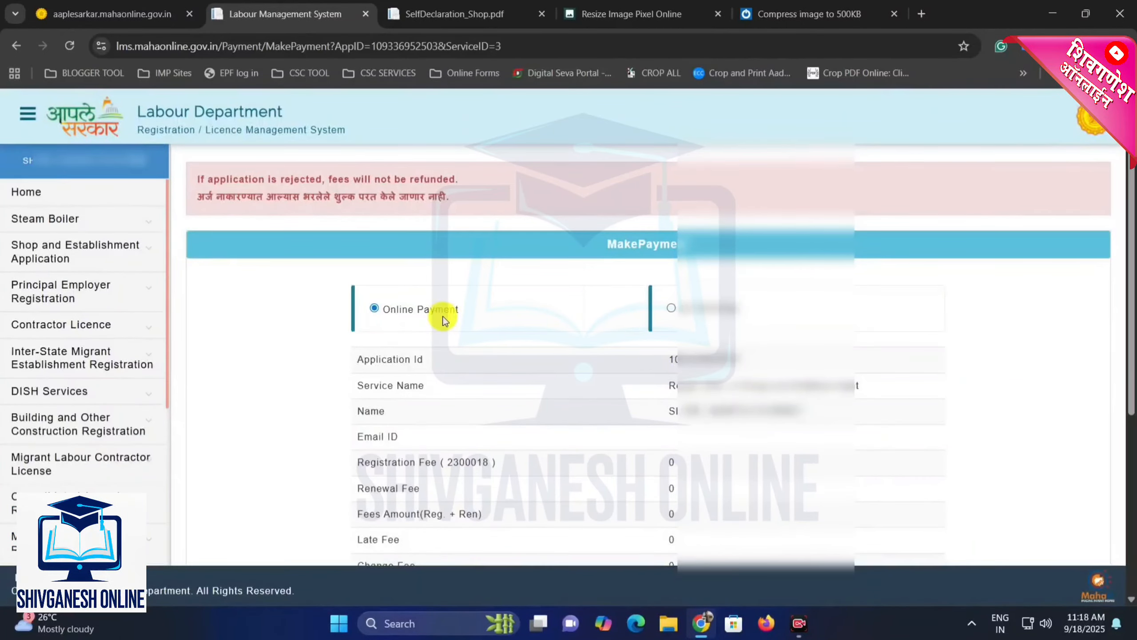
Review the fee breakdown, confirm the online payment, and choose PayGov credit/debit card as the payment gateway.
scroll(437, 310, "down", 2)
scroll(403, 242, "down", 3)
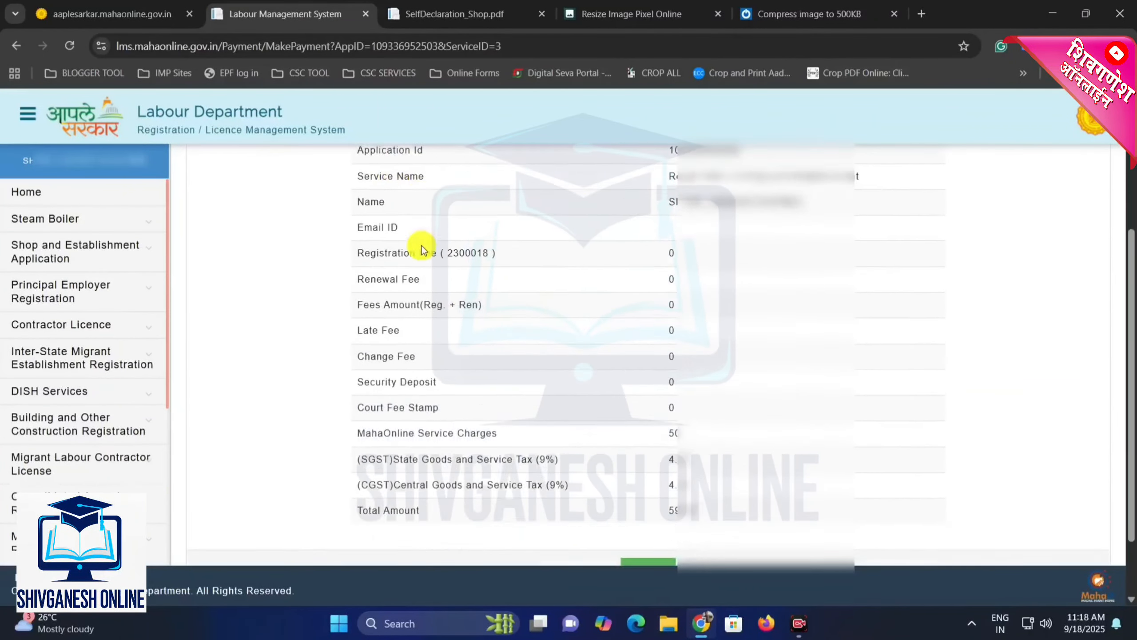
scroll(421, 249, "down", 2)
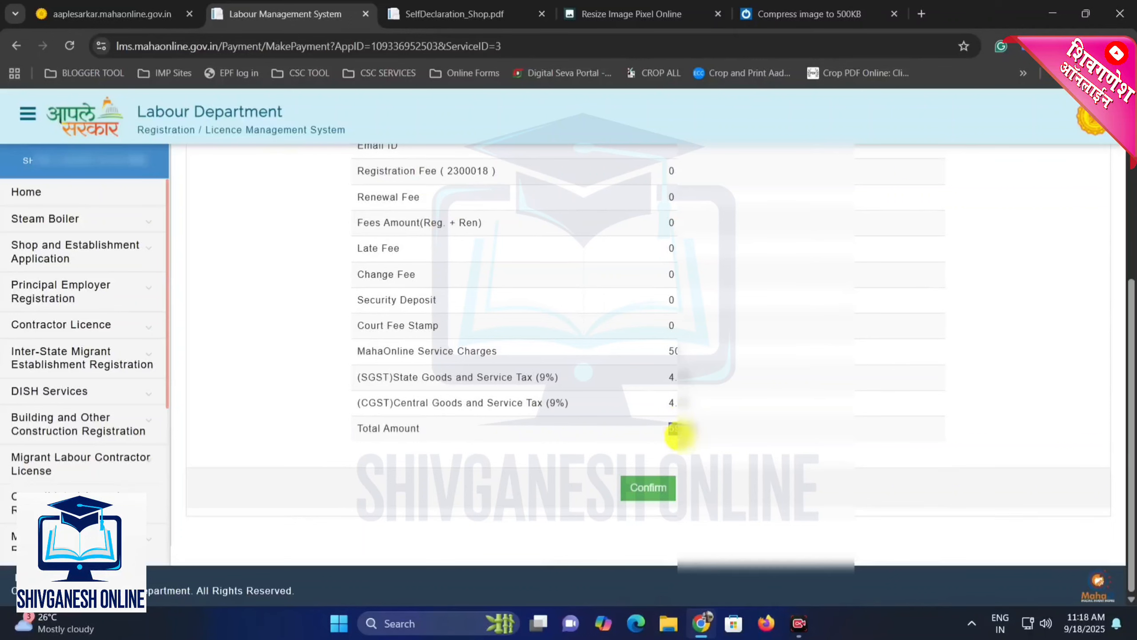
left_click(648, 489)
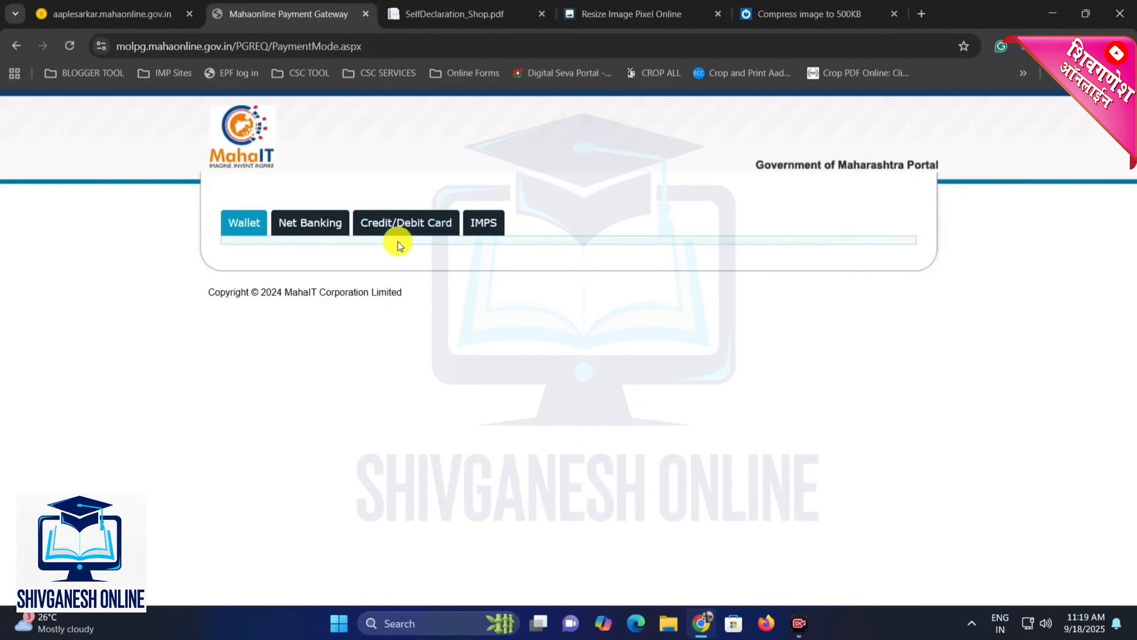
left_click(403, 227)
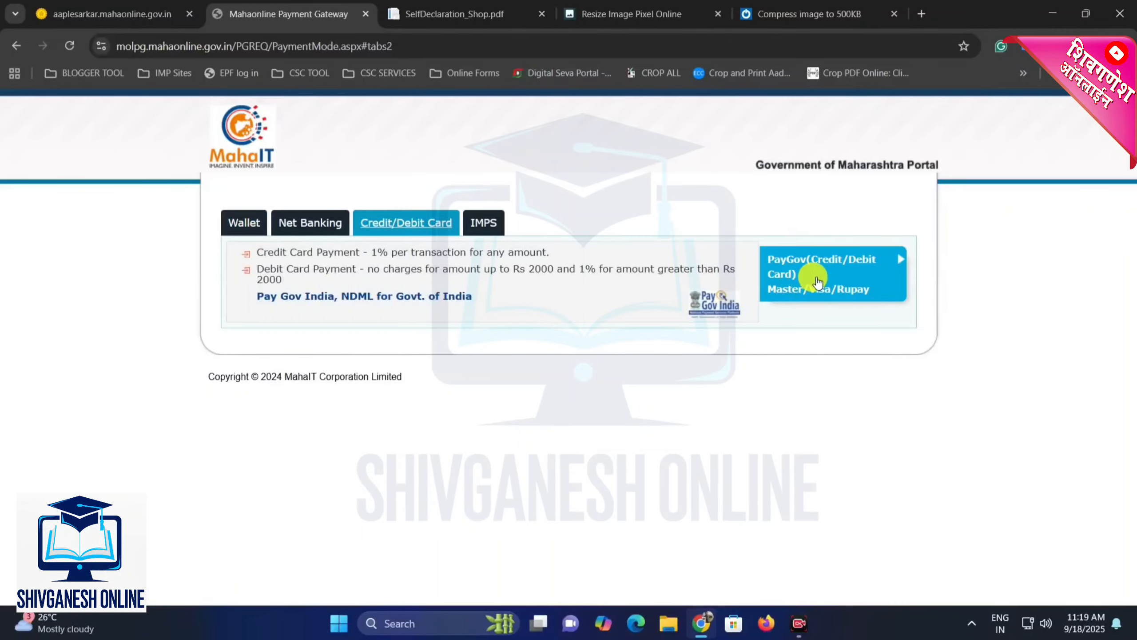
left_click(818, 276)
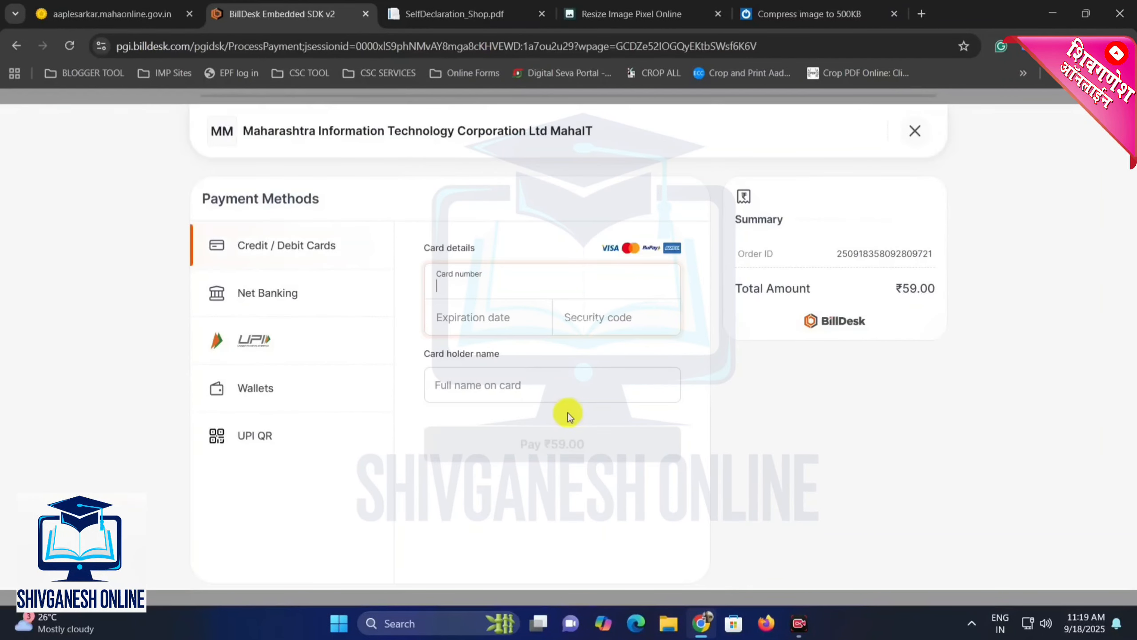
View the net banking option, choose UPI as the payment method, and show the QR code to pay the fee.
left_click(298, 285)
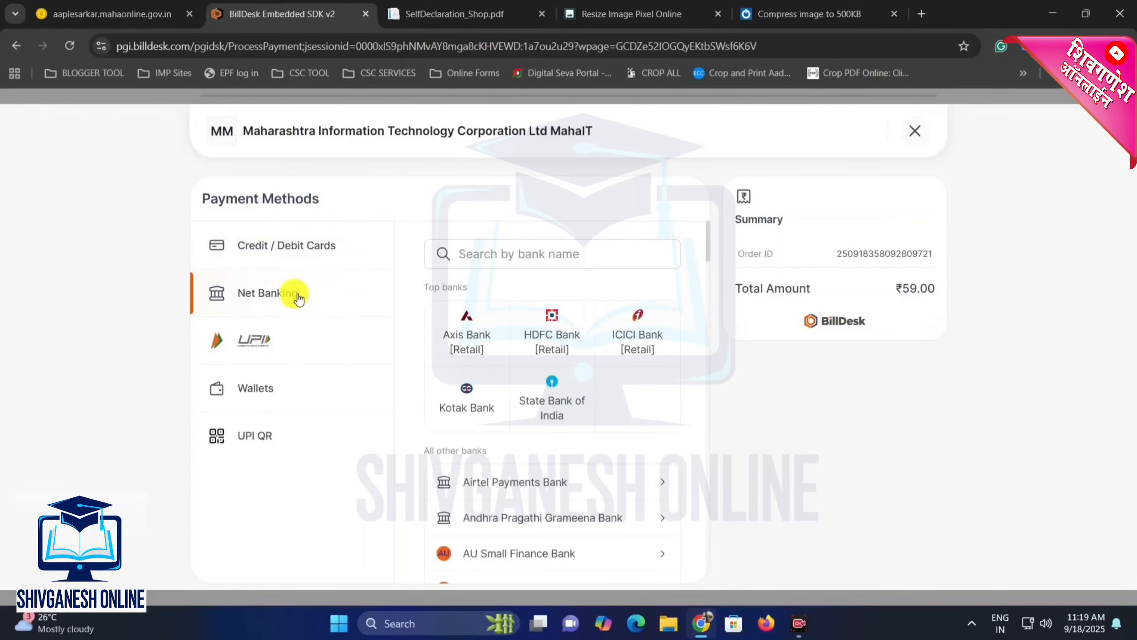
left_click(296, 336)
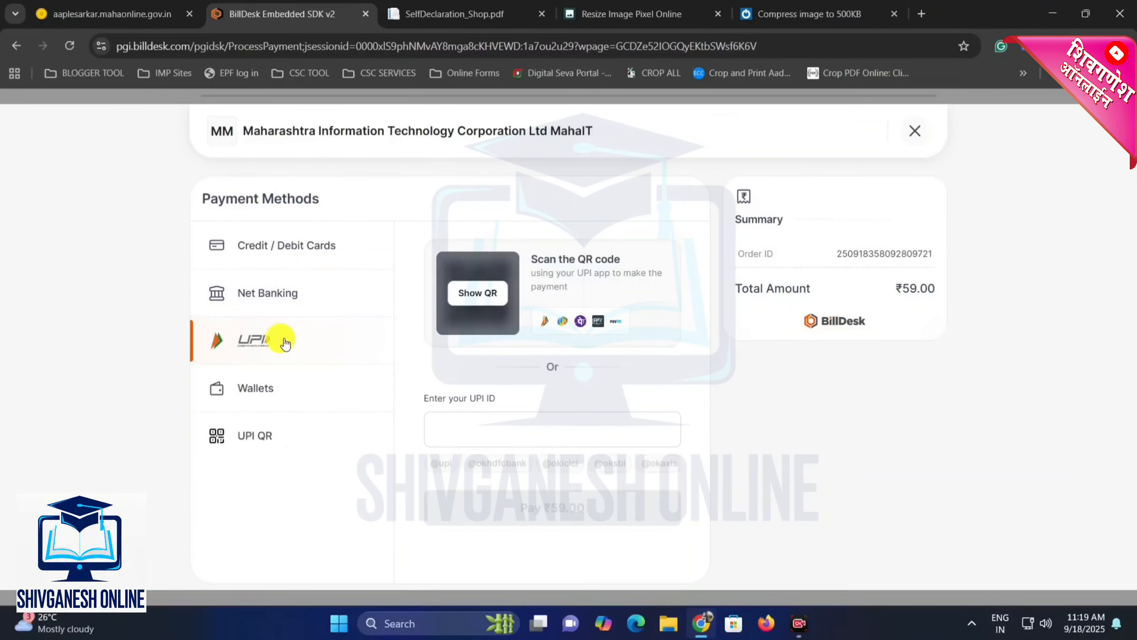
left_click(486, 297)
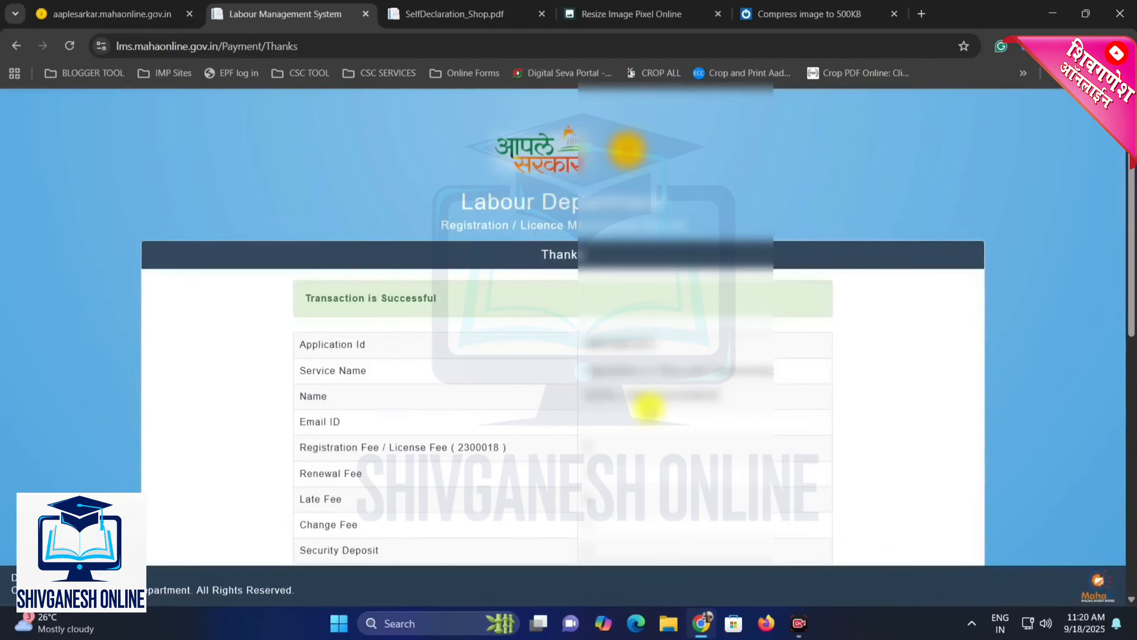
Review the payment details and attached documents on the transaction page, and go back to the portal's home page.
scroll(479, 224, "down", 1)
scroll(598, 291, "down", 5)
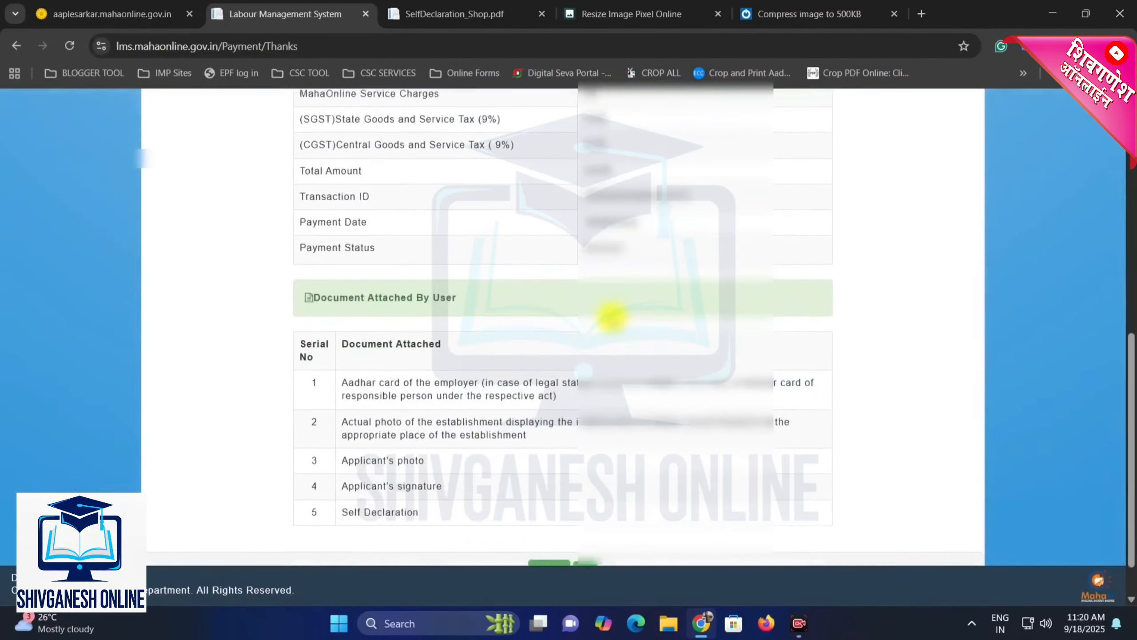
scroll(592, 300, "up", 3)
scroll(602, 279, "down", 3)
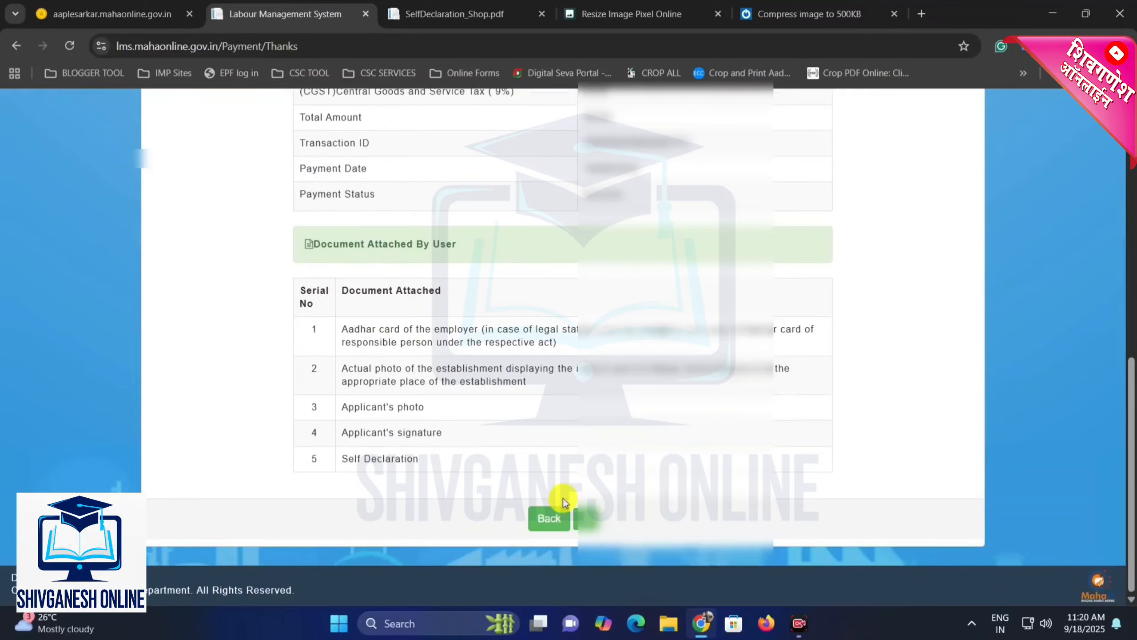
left_click(549, 520)
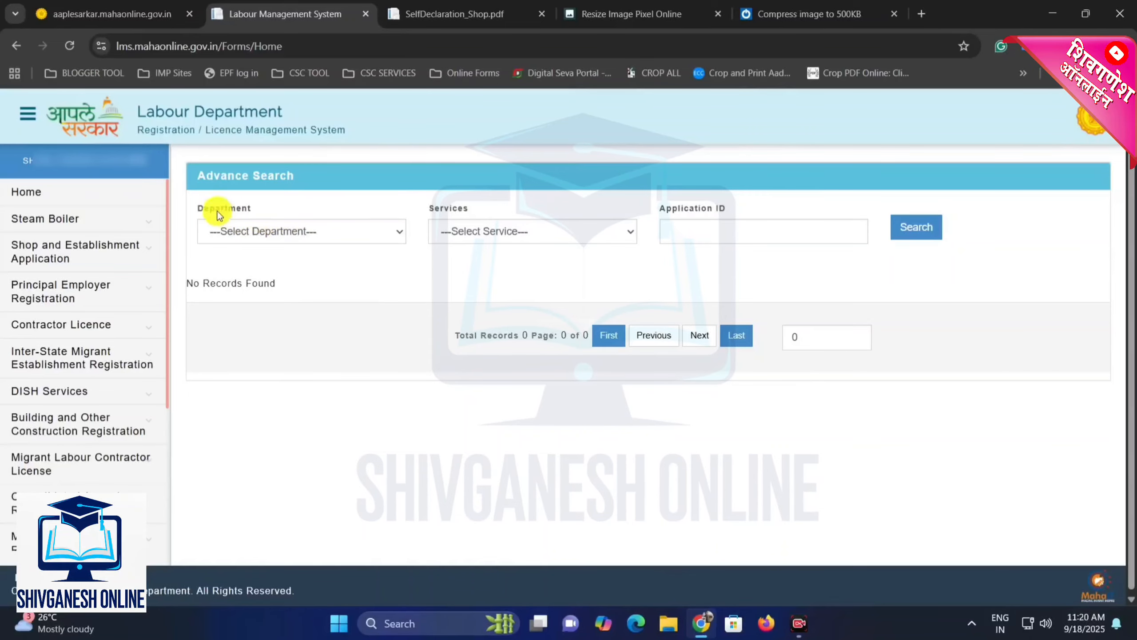
Search the SHOP department for Registration of Shop and Establishment applications, and check the listed application's details and dates.
left_click_drag(210, 209, 254, 210)
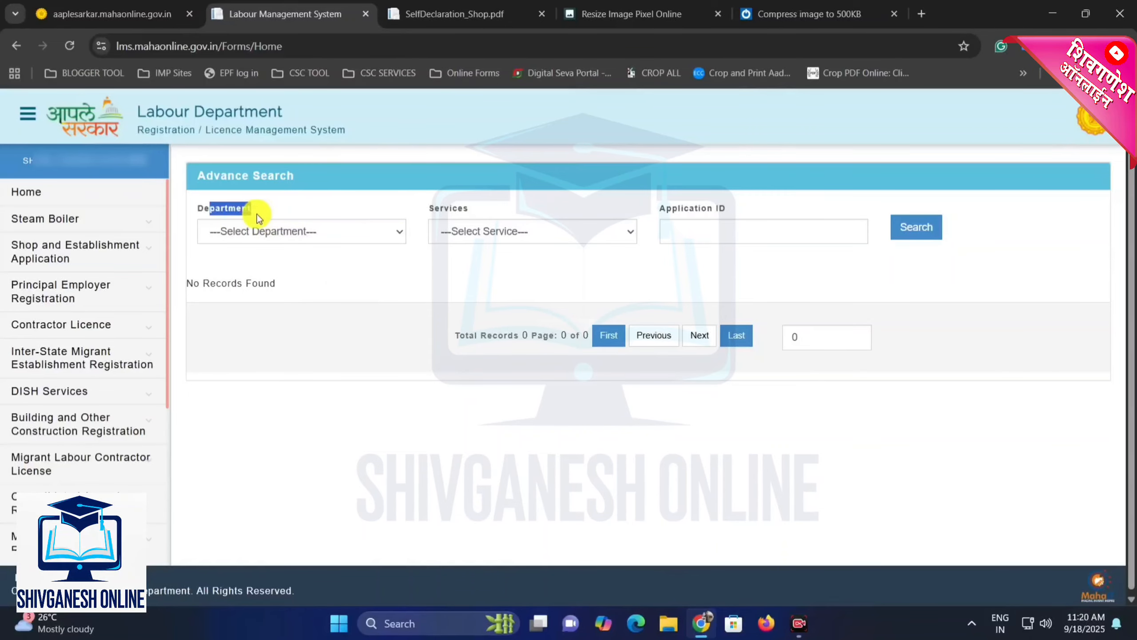
left_click(312, 232)
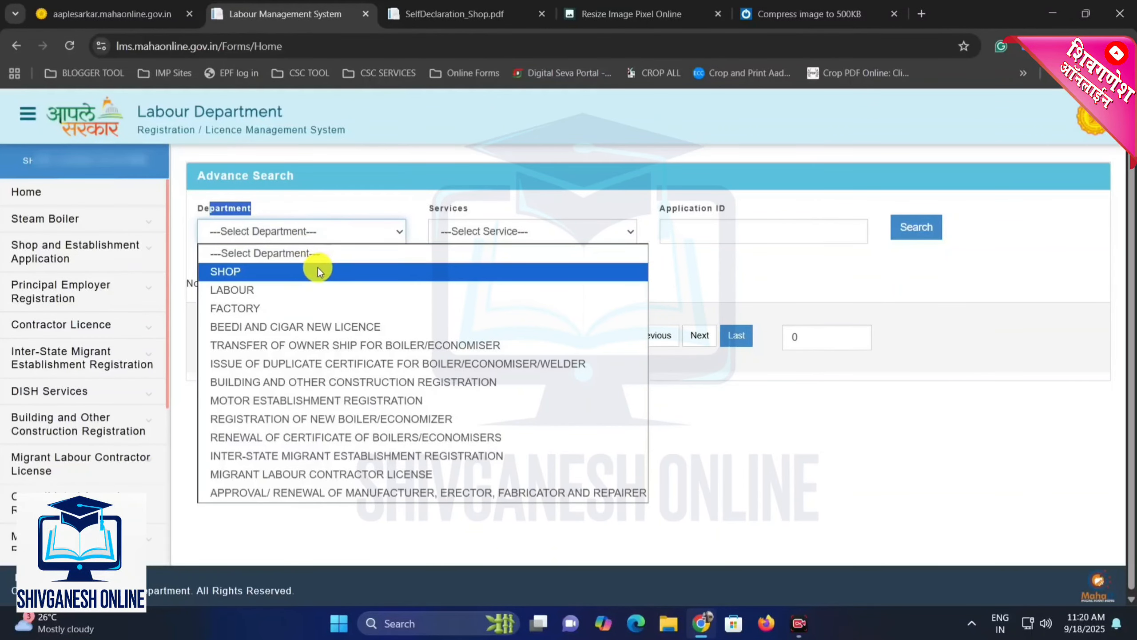
left_click(316, 270)
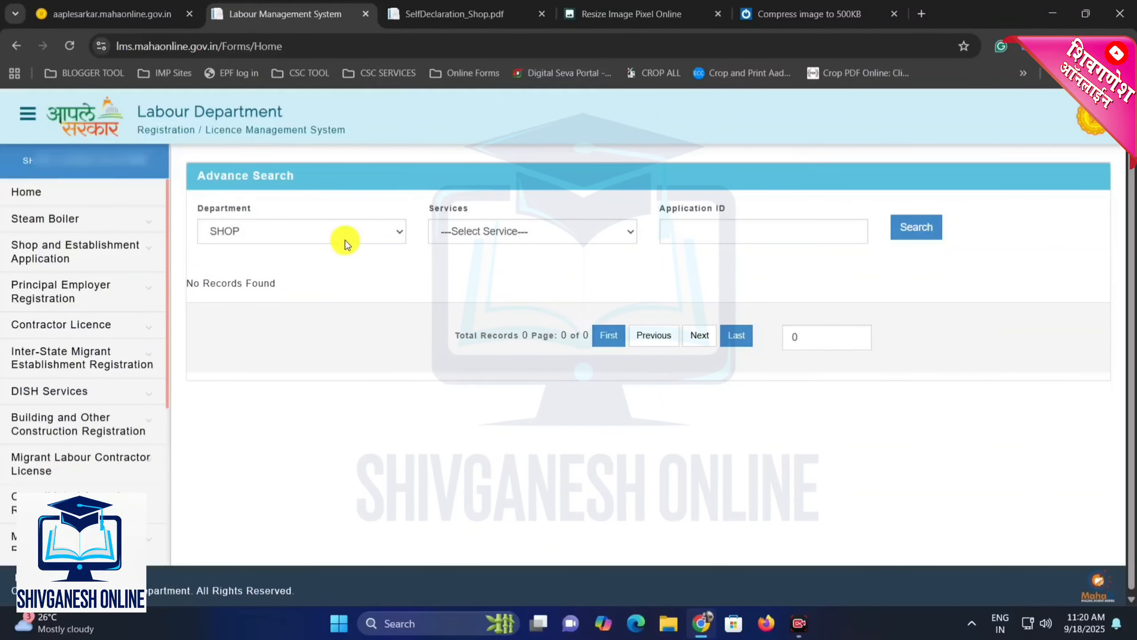
left_click(468, 236)
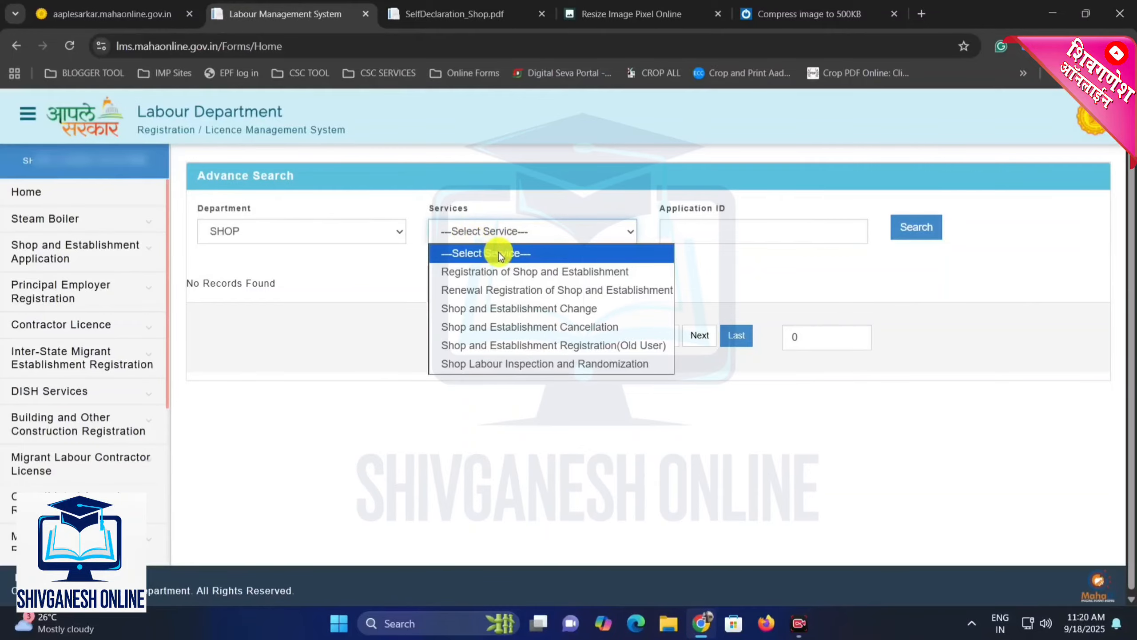
left_click(481, 271)
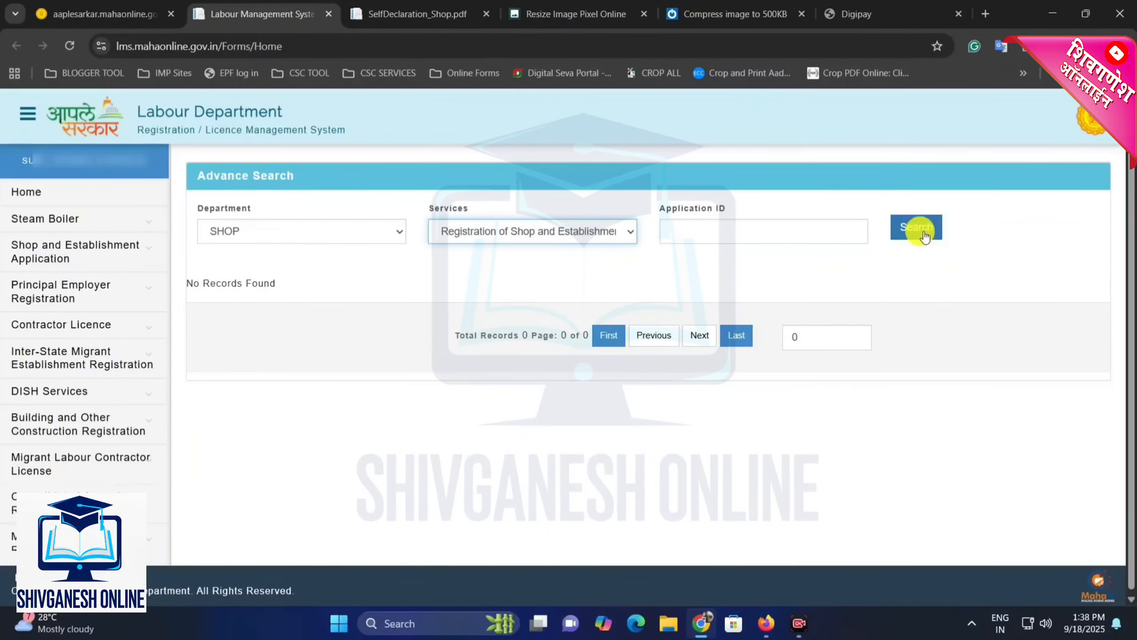
left_click(917, 227)
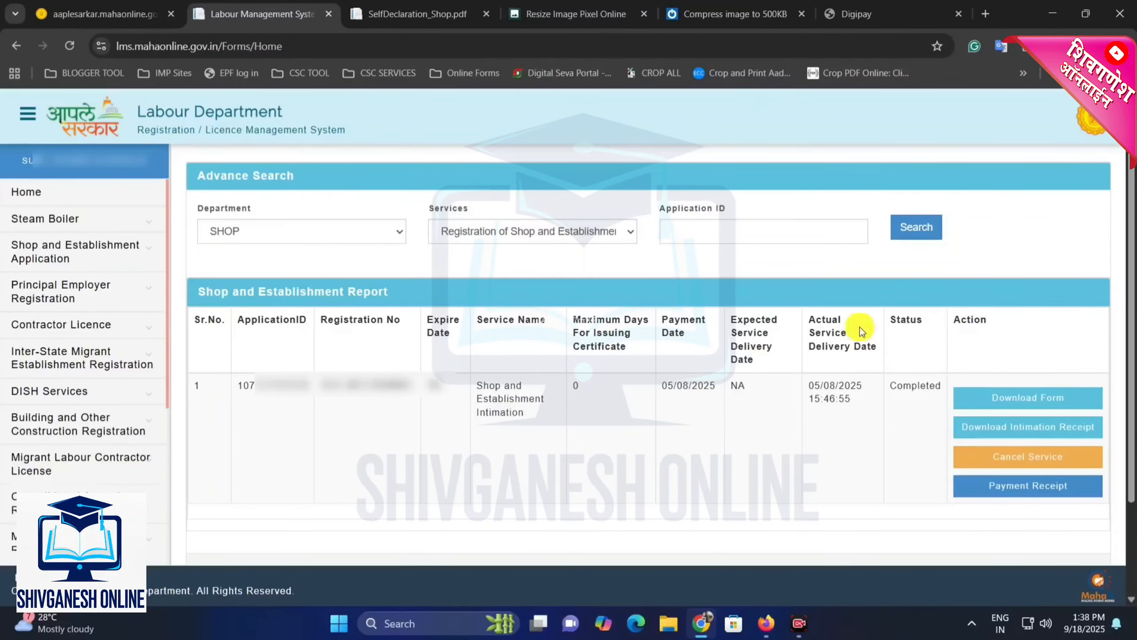
left_click_drag(240, 391, 631, 414)
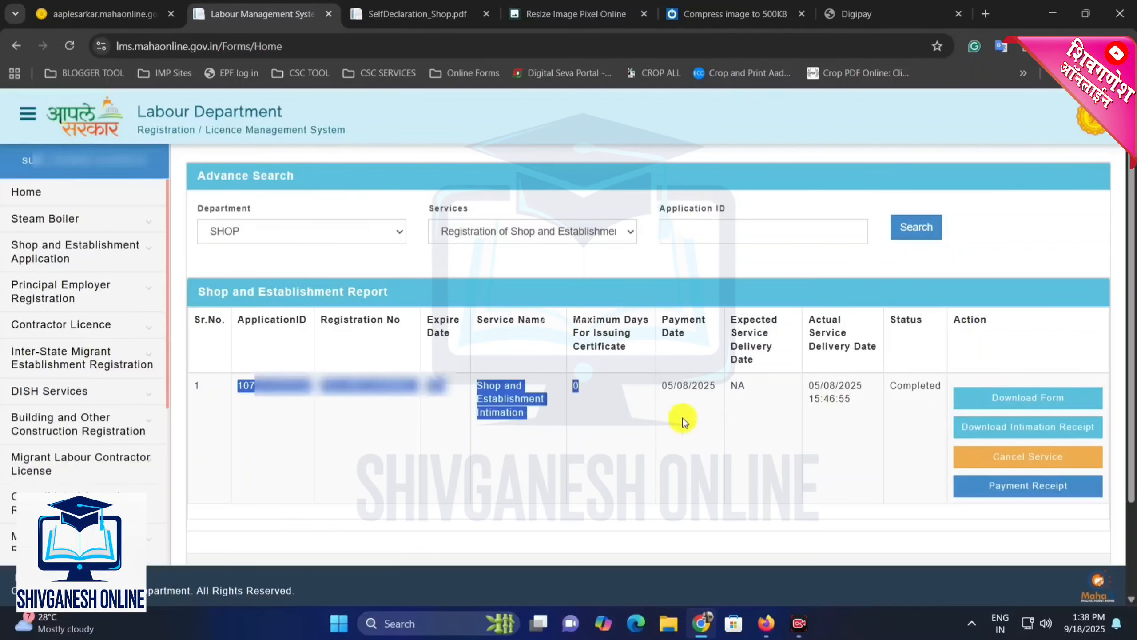
left_click(712, 413)
left_click_drag(862, 387, 662, 387)
left_click(599, 449)
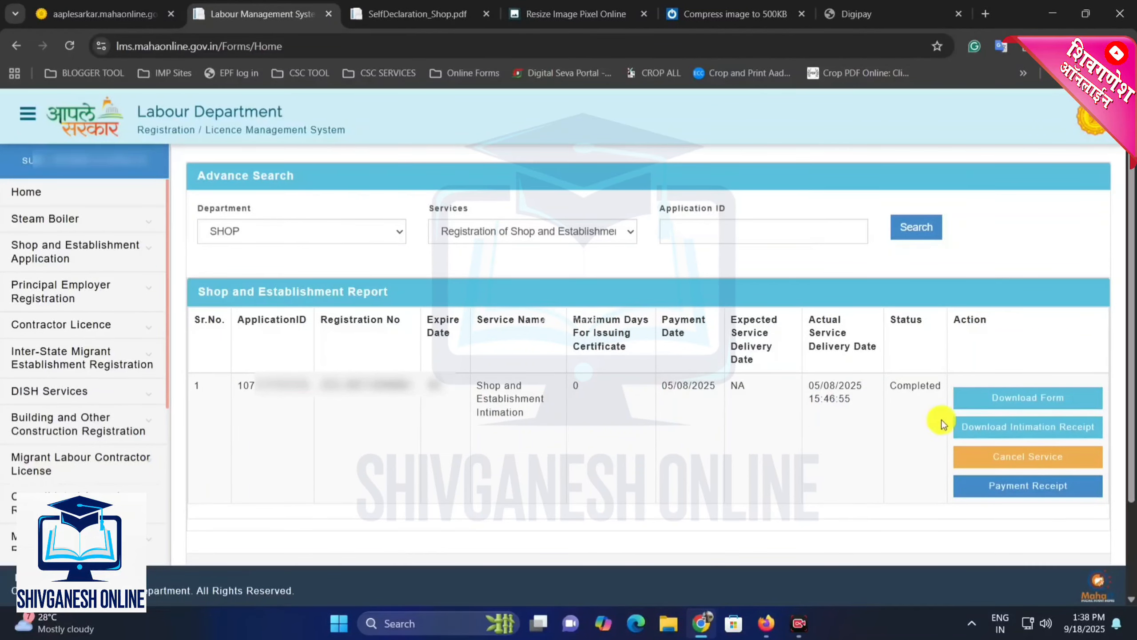
Download the application form and the intimation receipt of the listed application, saving both PDFs to the Desktop.
left_click(1043, 401)
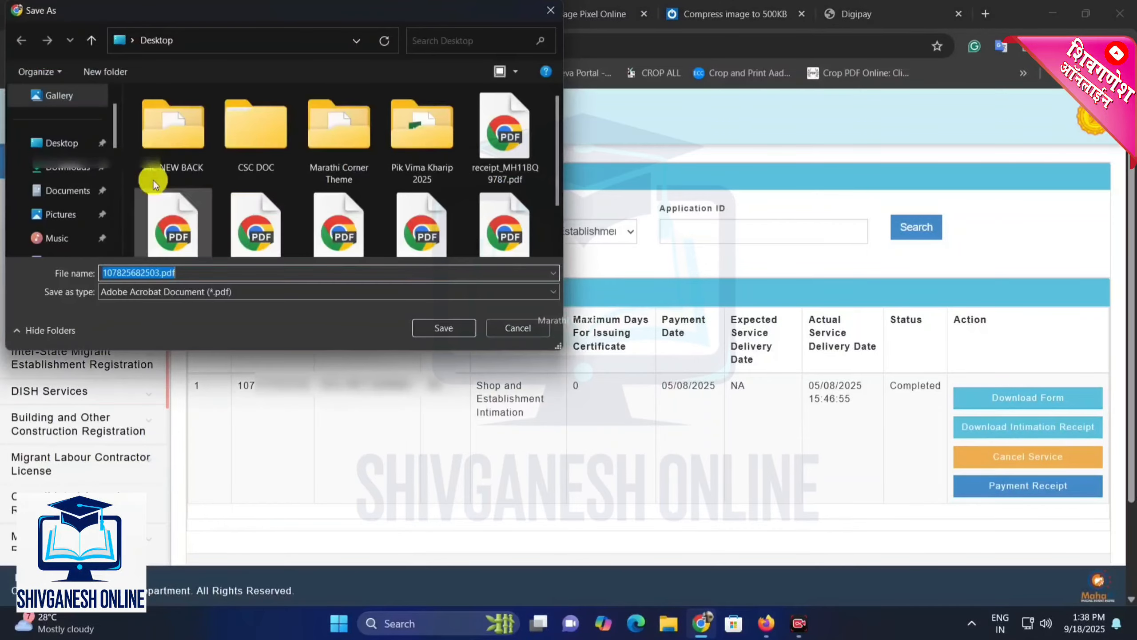
left_click(74, 144)
left_click(439, 326)
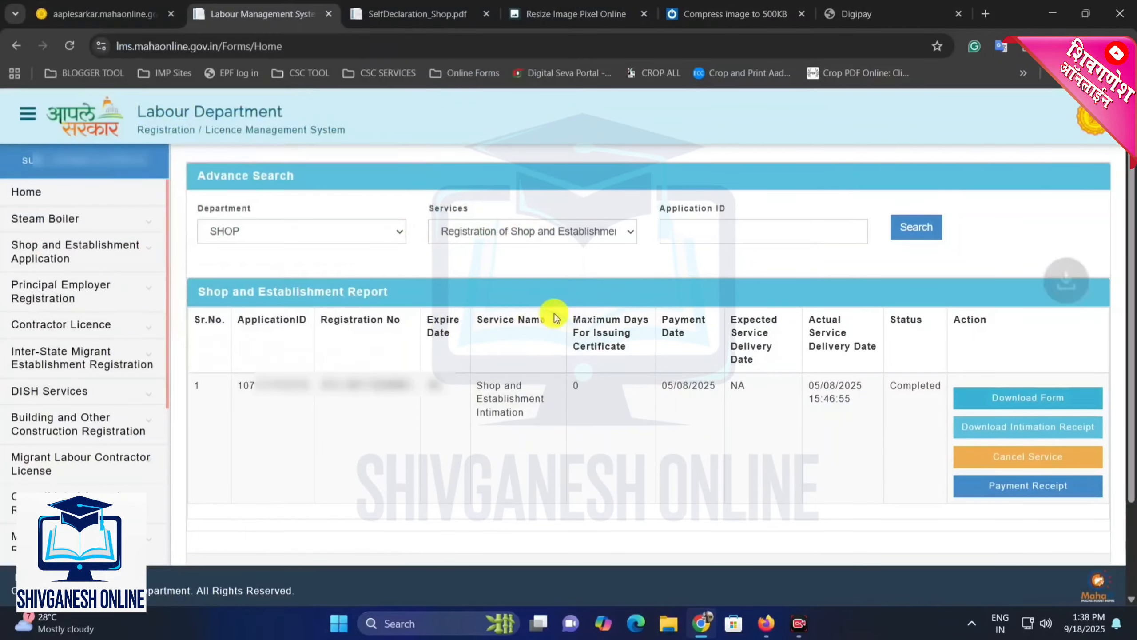
left_click(1028, 432)
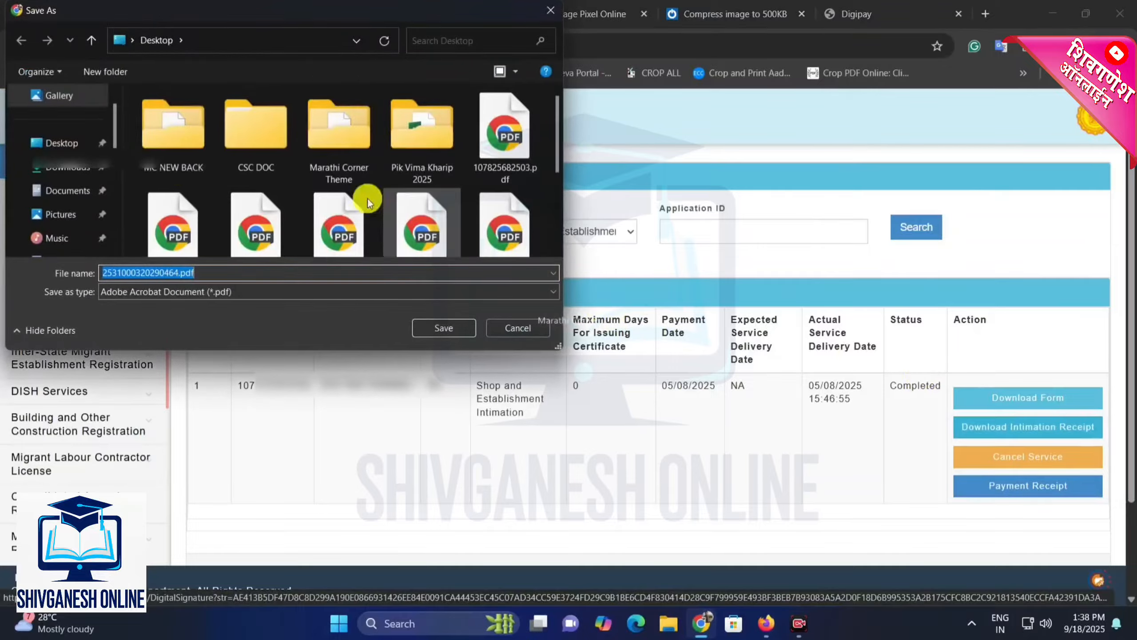
left_click(59, 142)
left_click(430, 328)
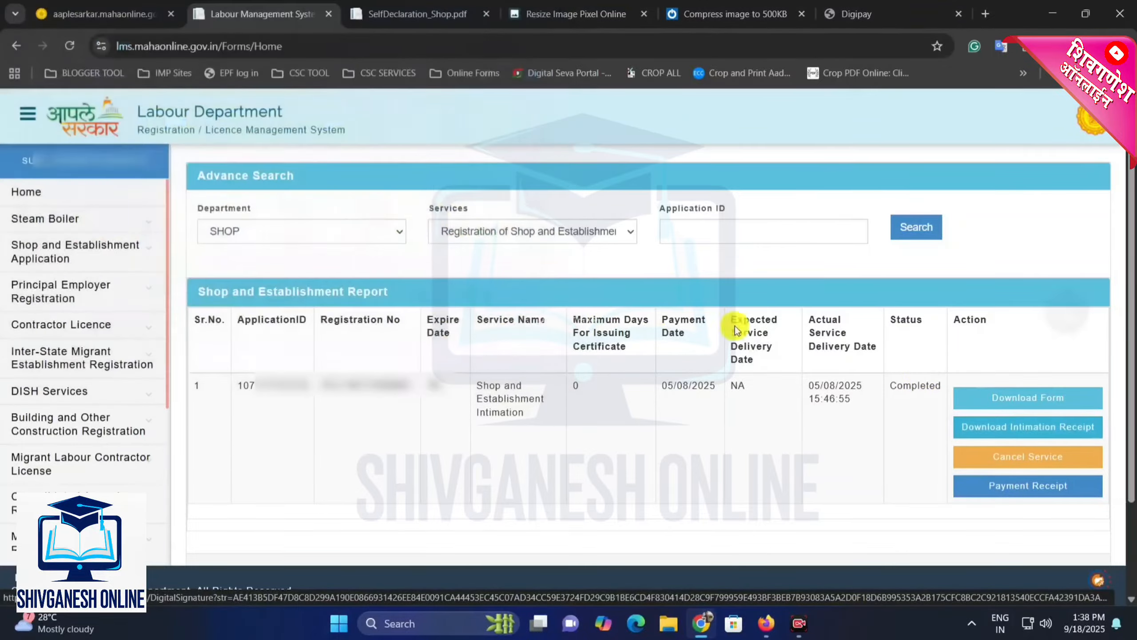
Open the downloaded intimation receipt PDF and read through the establishment, worker, owner and business details.
left_click(1068, 47)
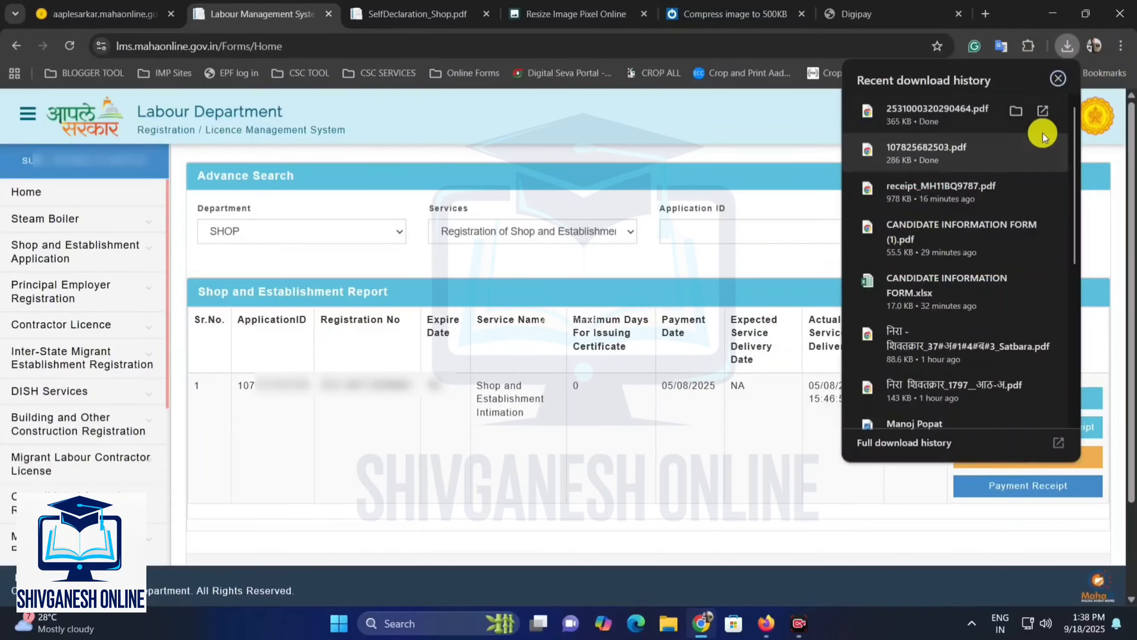
left_click(1043, 112)
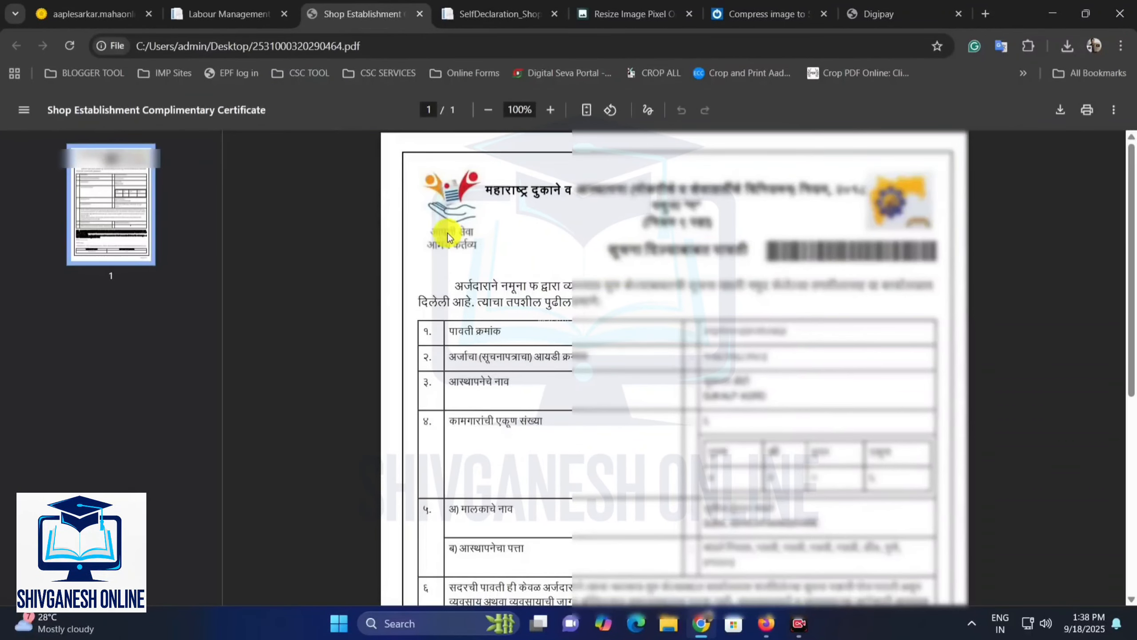
scroll(696, 238, "down", 3)
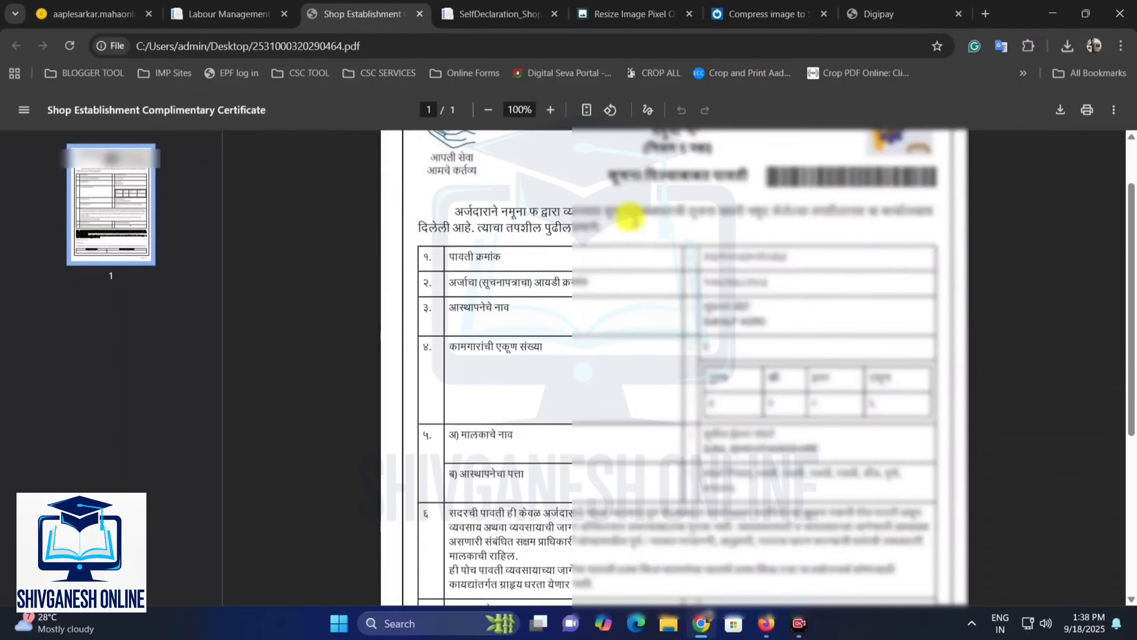
scroll(730, 266, "down", 6)
scroll(736, 300, "up", 4)
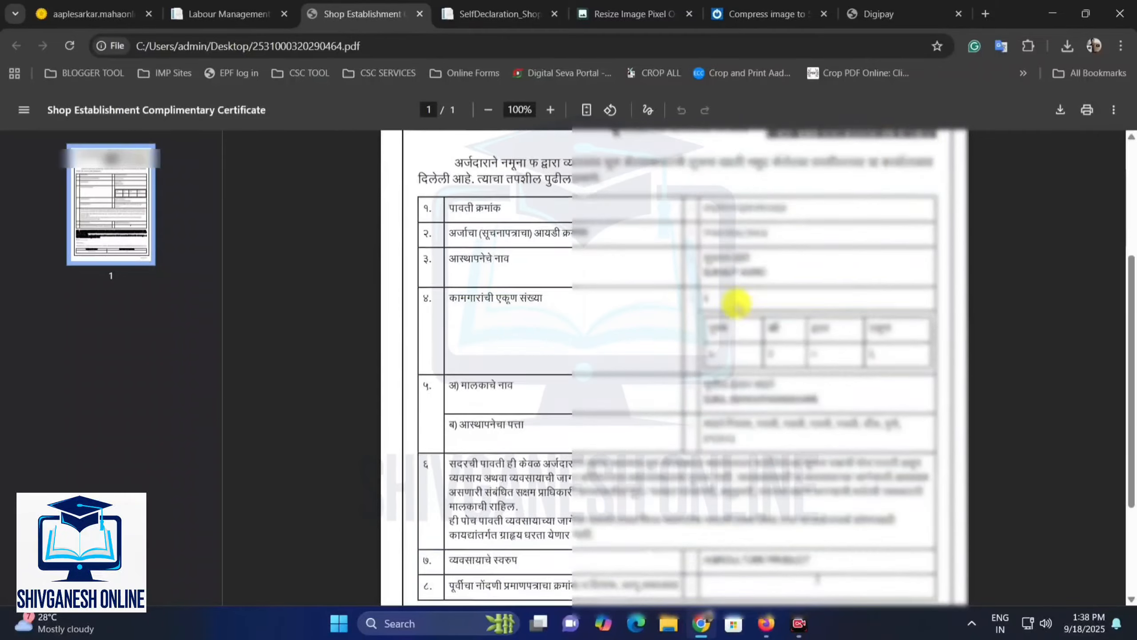
scroll(732, 296, "down", 6)
scroll(731, 297, "up", 10)
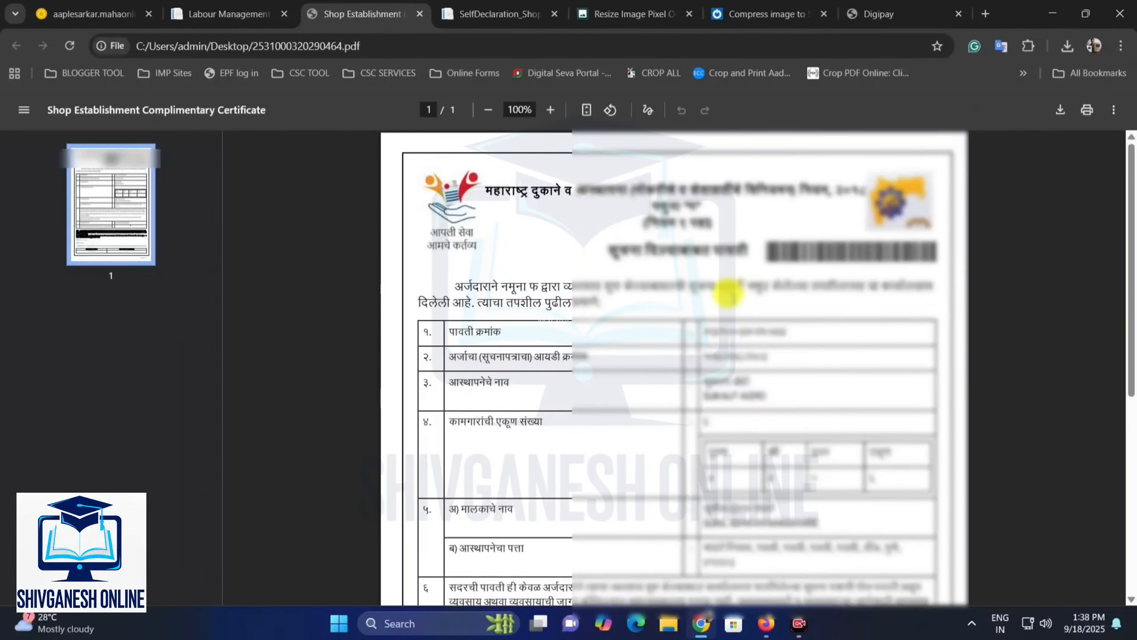
scroll(727, 299, "down", 2)
scroll(728, 300, "down", 2)
scroll(672, 274, "up", 5)
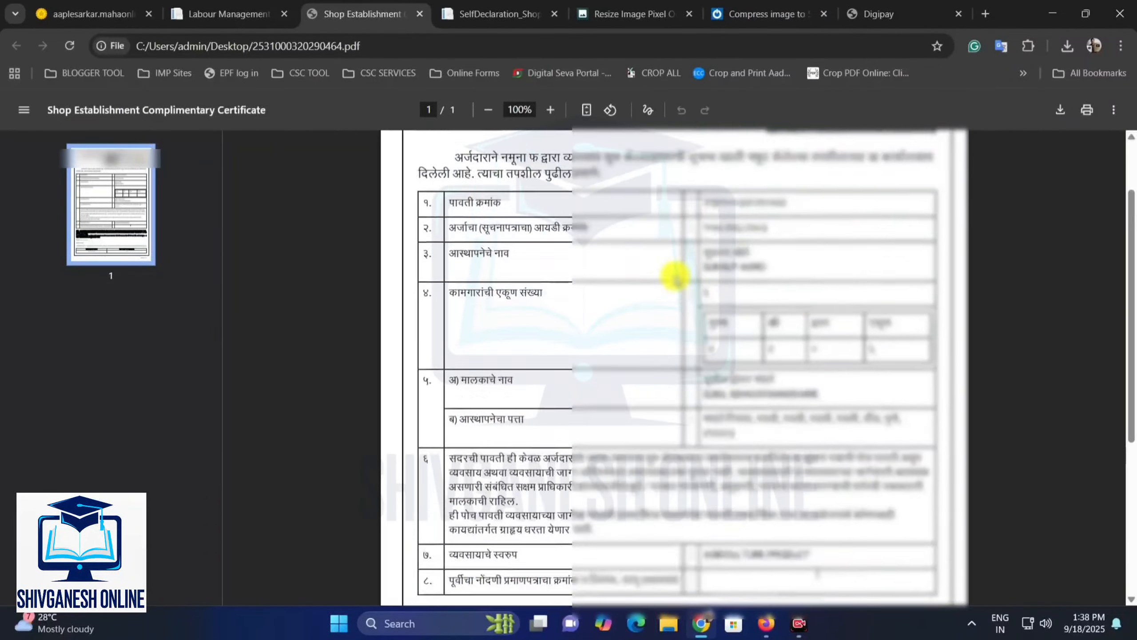